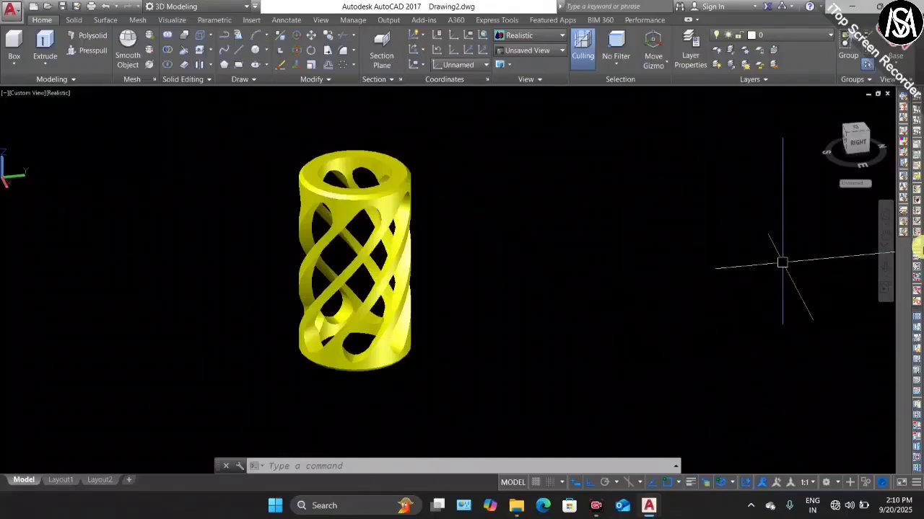
Orbit the finished yellow lattice tube to a level front view and begin selecting it
click(890, 267)
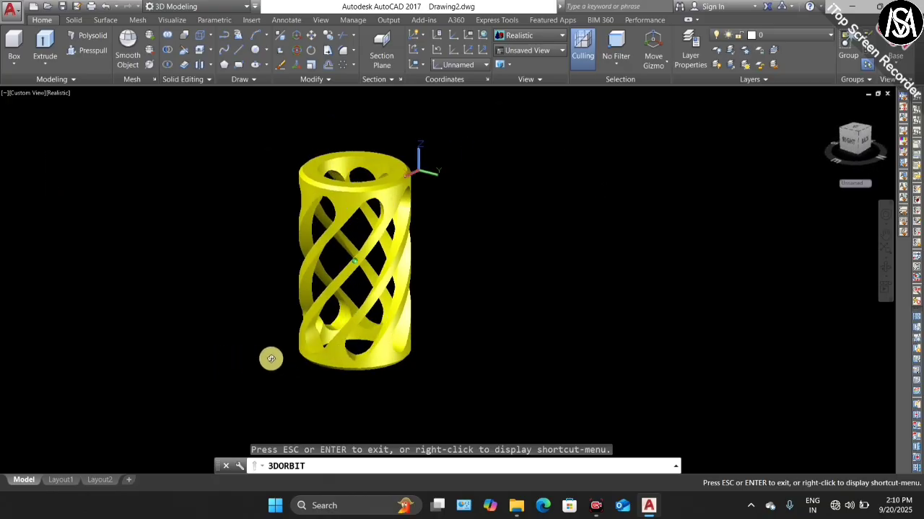
mouse_move(271, 358)
mouse_down()
mouse_move(435, 353)
mouse_move(406, 309)
mouse_move(313, 342)
mouse_move(304, 274)
mouse_move(371, 299)
mouse_move(284, 336)
mouse_move(329, 325)
mouse_move(435, 272)
mouse_move(433, 316)
mouse_move(267, 334)
mouse_move(248, 324)
mouse_move(449, 310)
mouse_move(519, 233)
mouse_move(374, 301)
mouse_move(202, 301)
mouse_move(414, 310)
mouse_move(412, 320)
mouse_move(417, 308)
mouse_up()
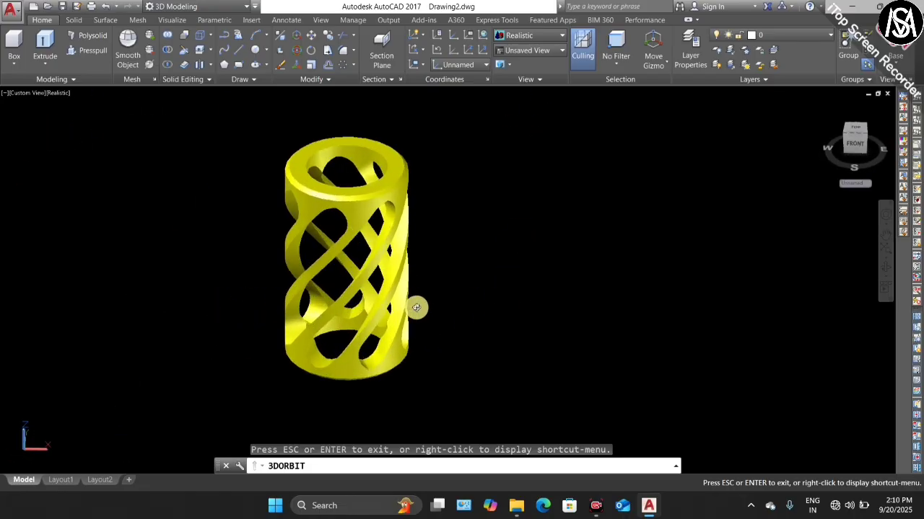
key(Escape)
key(Escape)
click(443, 150)
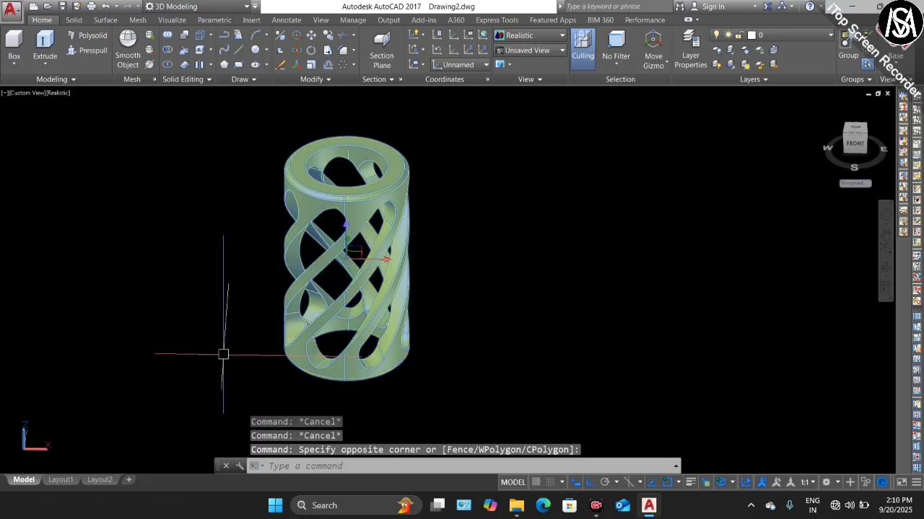
Erase the lattice model and draw concentric circles of radius 10 and 15
click(223, 354)
key(Delete)
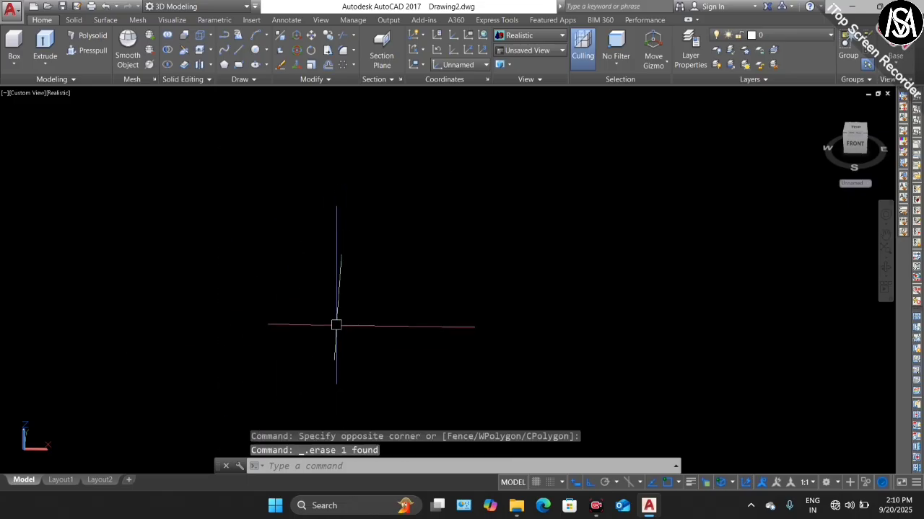
text(c)
key(Return)
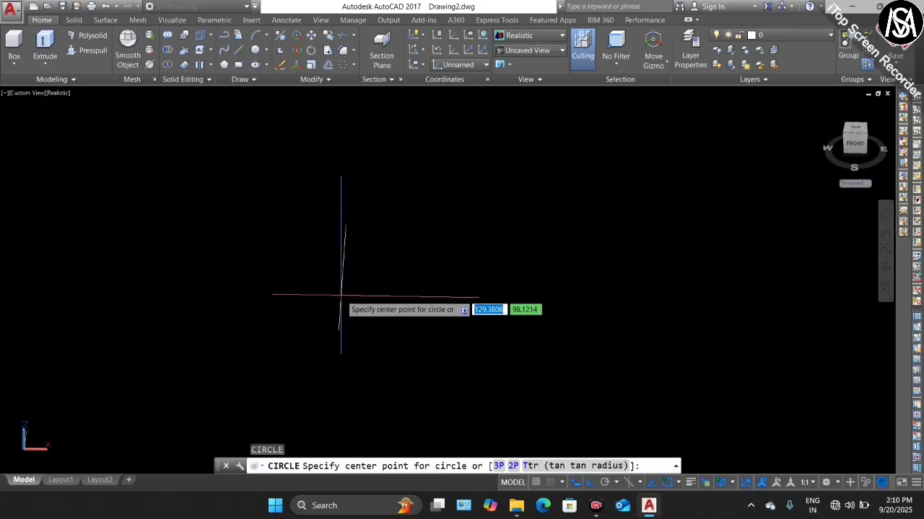
click(328, 294)
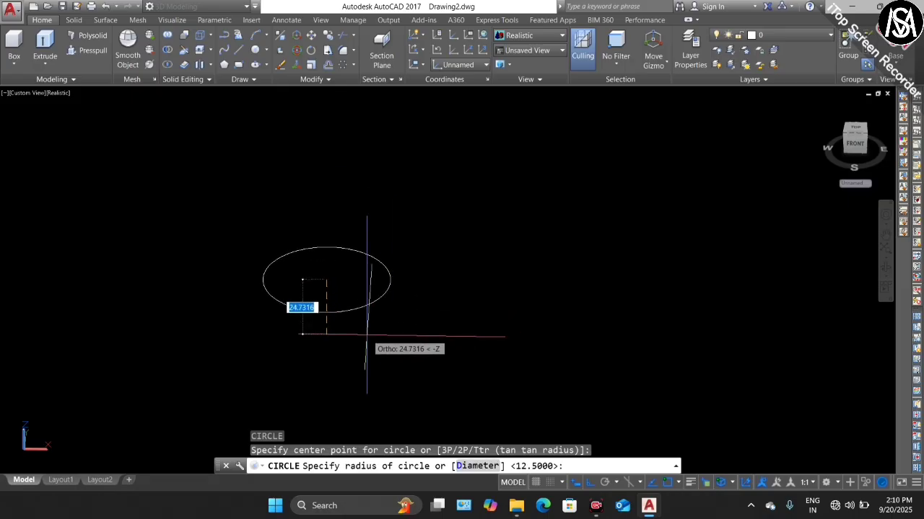
key(Return)
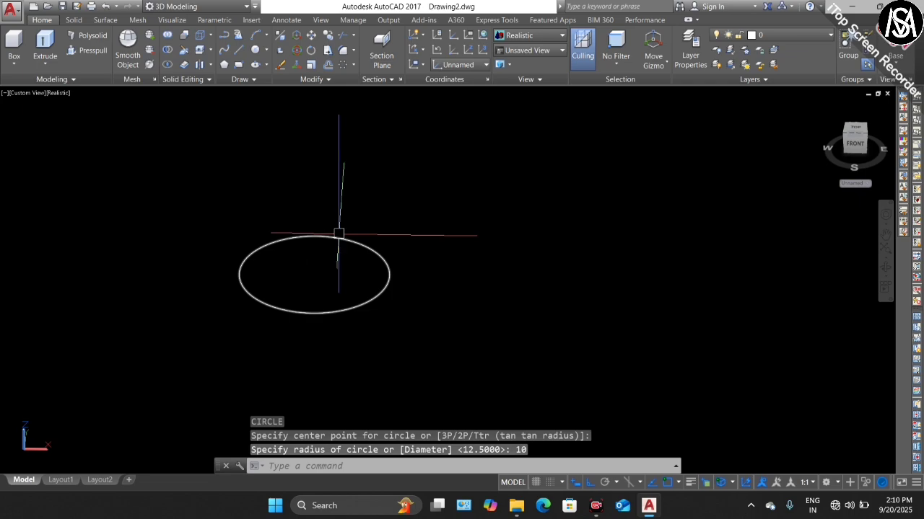
key(Return)
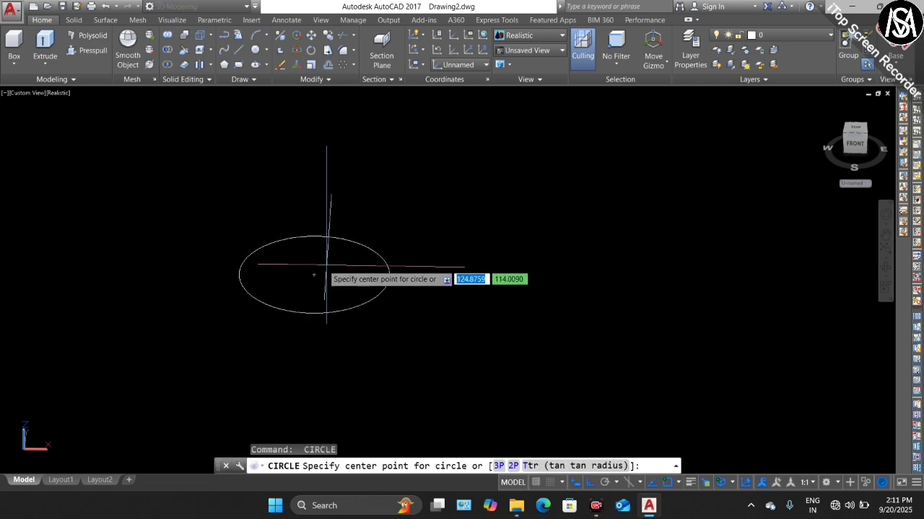
click(314, 274)
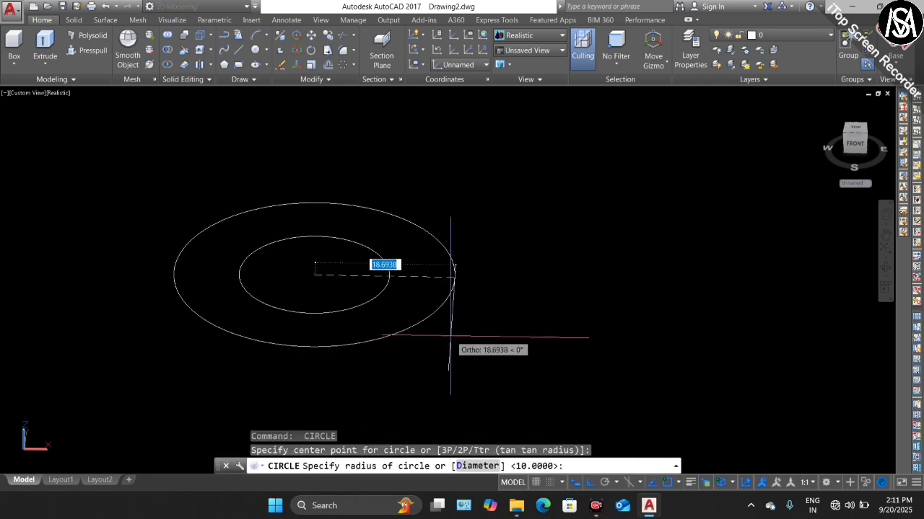
text(15)
key(Return)
key(Escape)
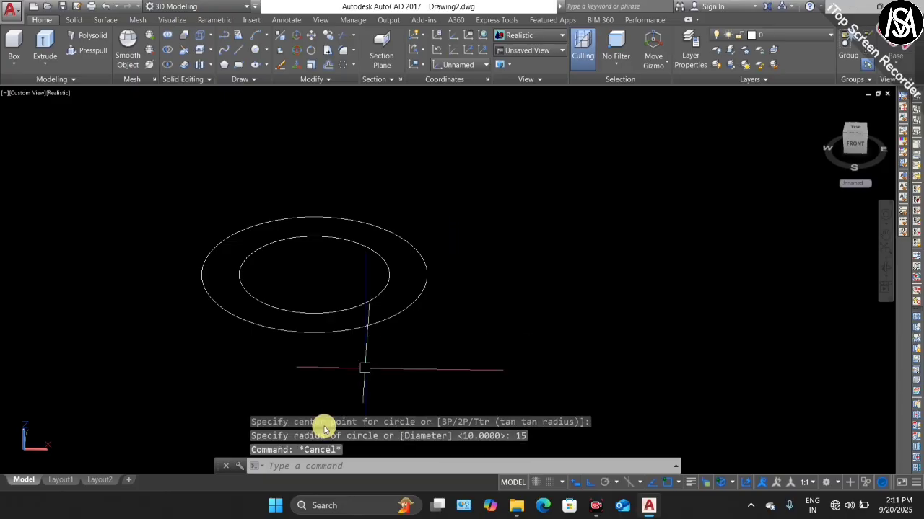
Presspull the ring between the circles into a tube 52 units tall
scroll(349, 322, down, 2)
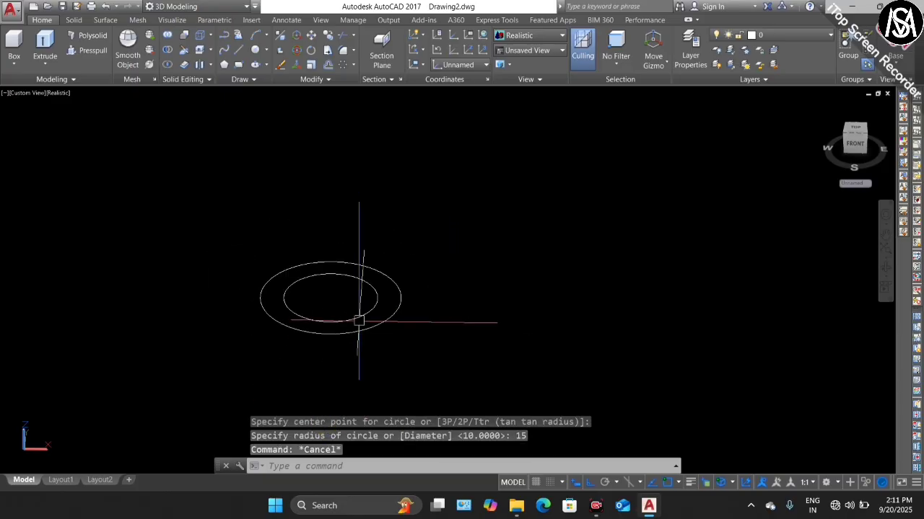
click(101, 50)
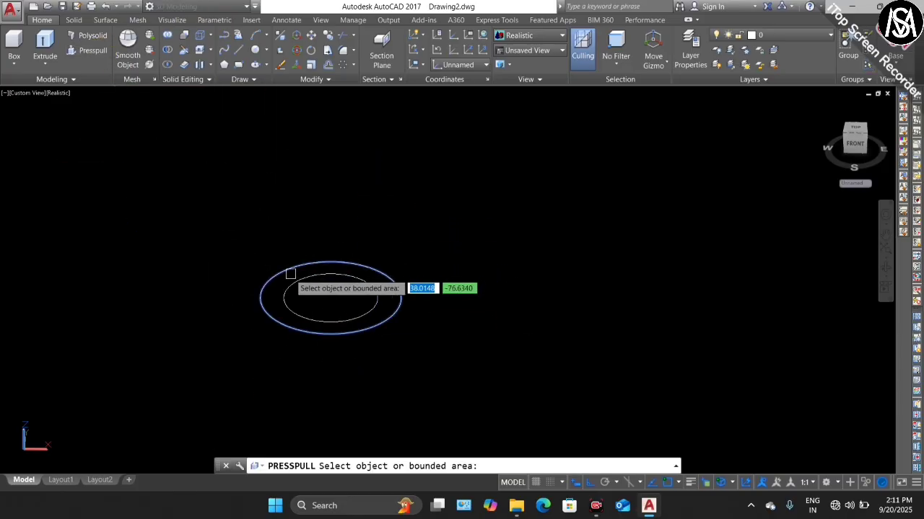
scroll(281, 280, up, 1)
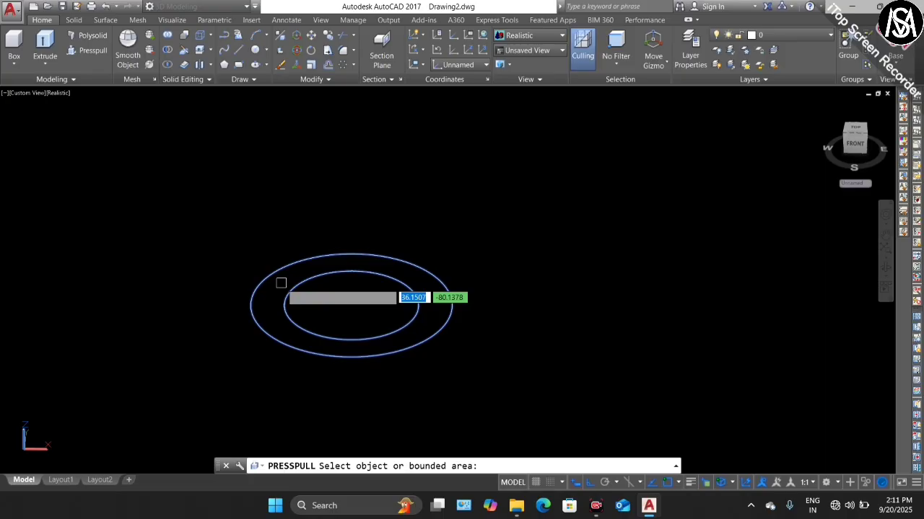
click(280, 282)
text(52)
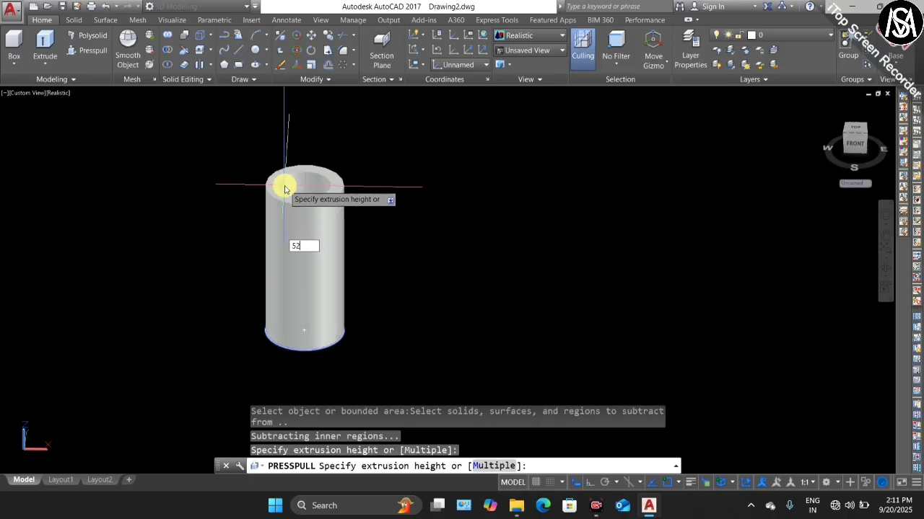
key(Return)
scroll(228, 257, down, 1)
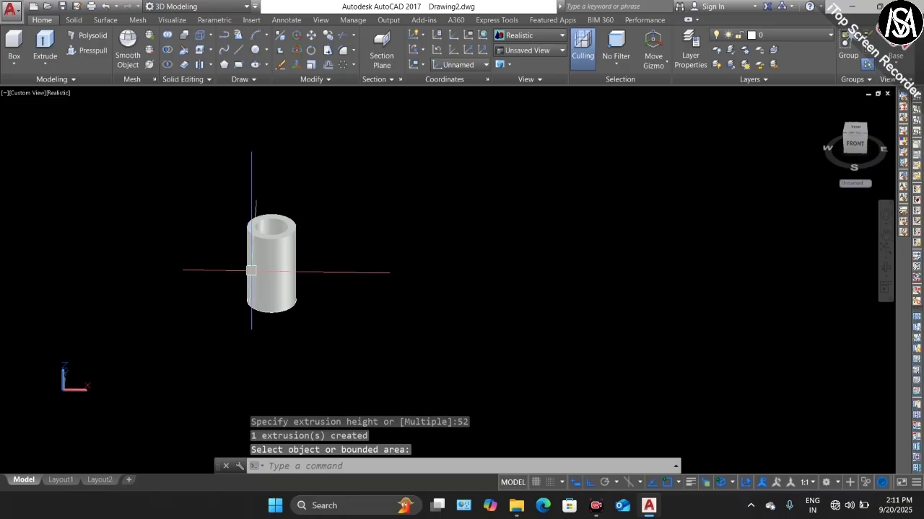
scroll(228, 223, up, 1)
text(c)
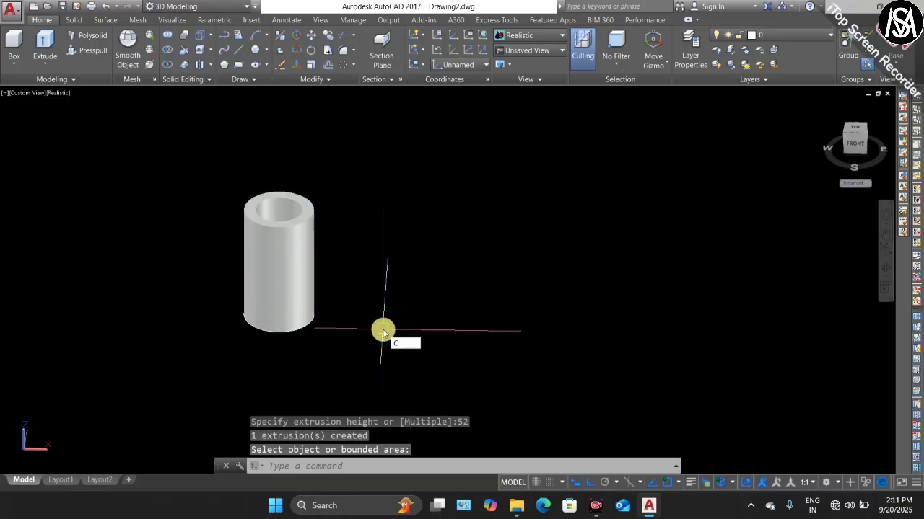
Draw a circle of radius 12.5 beside the tube
key(Return)
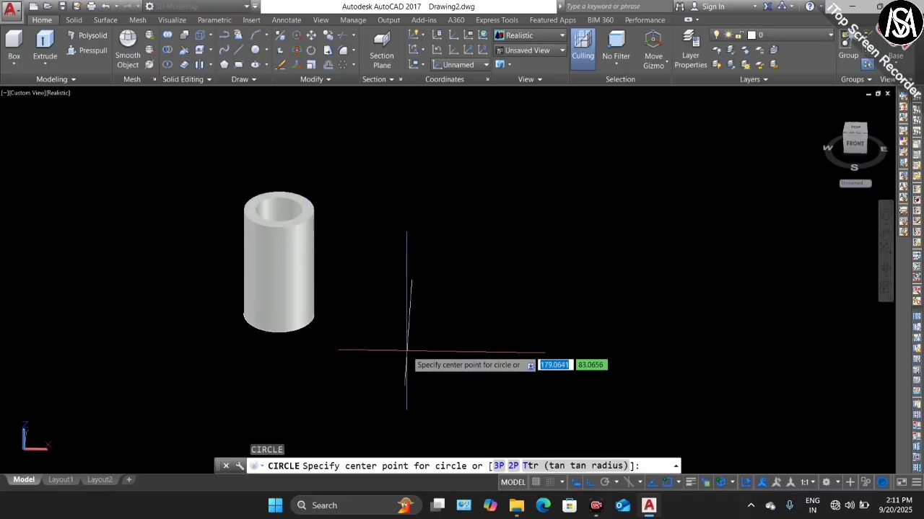
click(408, 351)
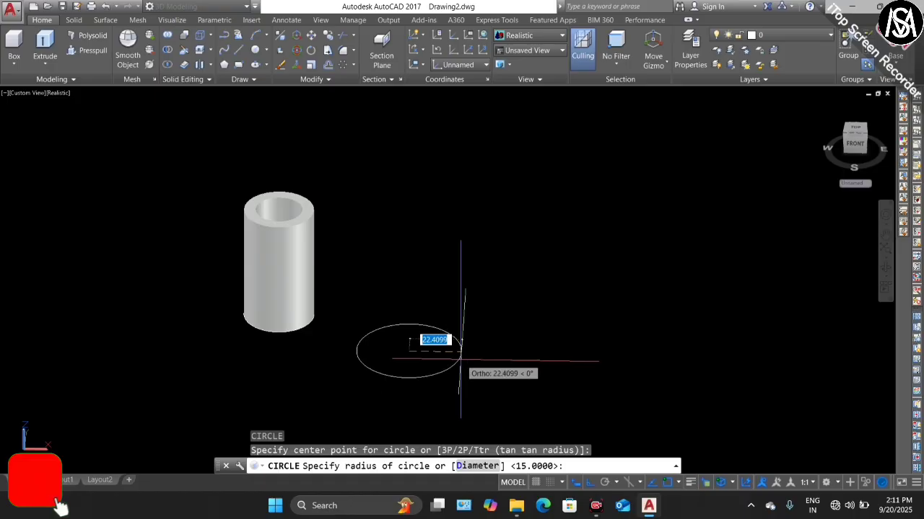
text(12.)
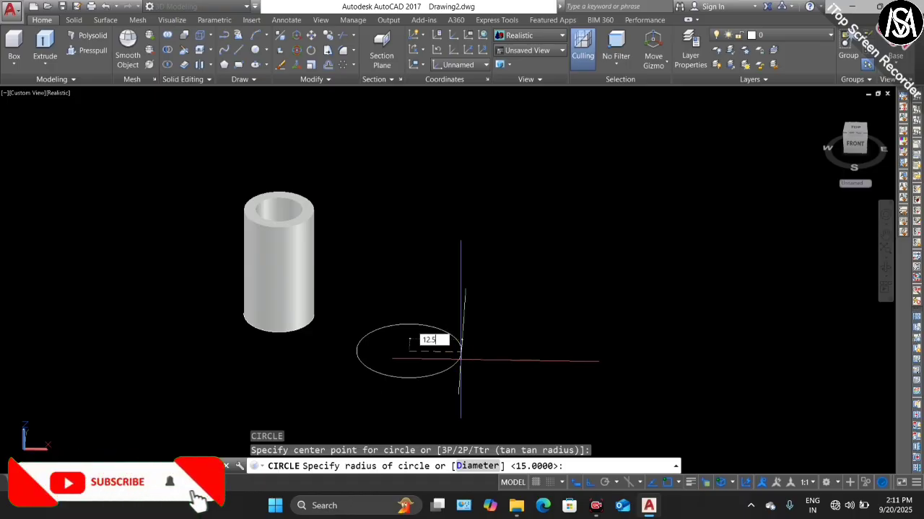
text(5)
key(Return)
key(Escape)
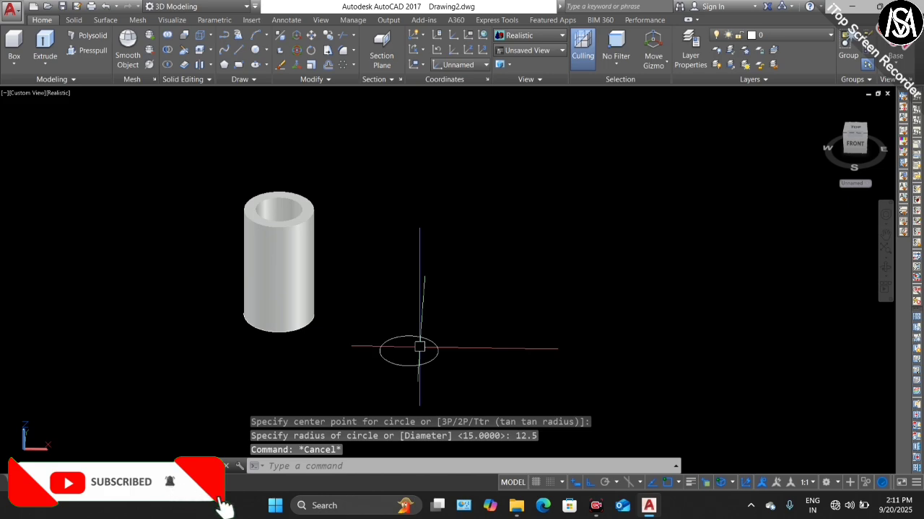
Create a helix on the circle's centre with radius 12.5, 0.4 turns and height 46
text(HELIX)
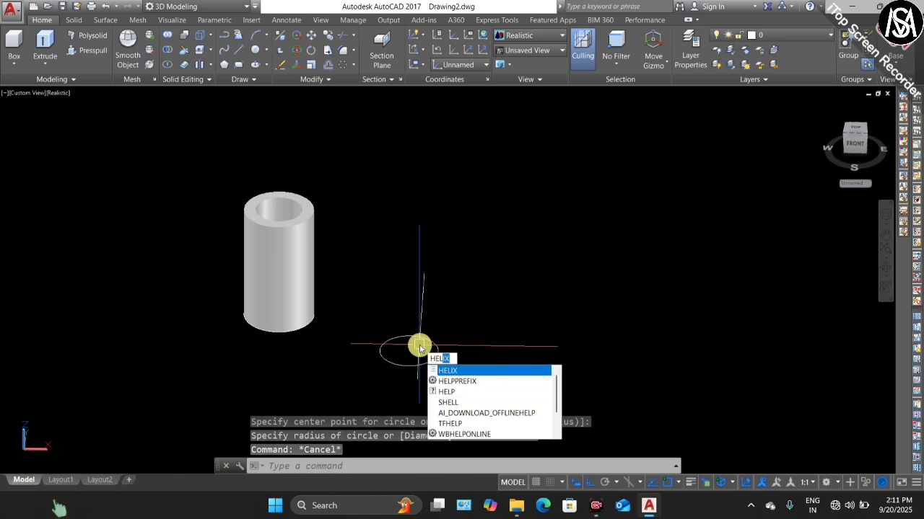
key(Return)
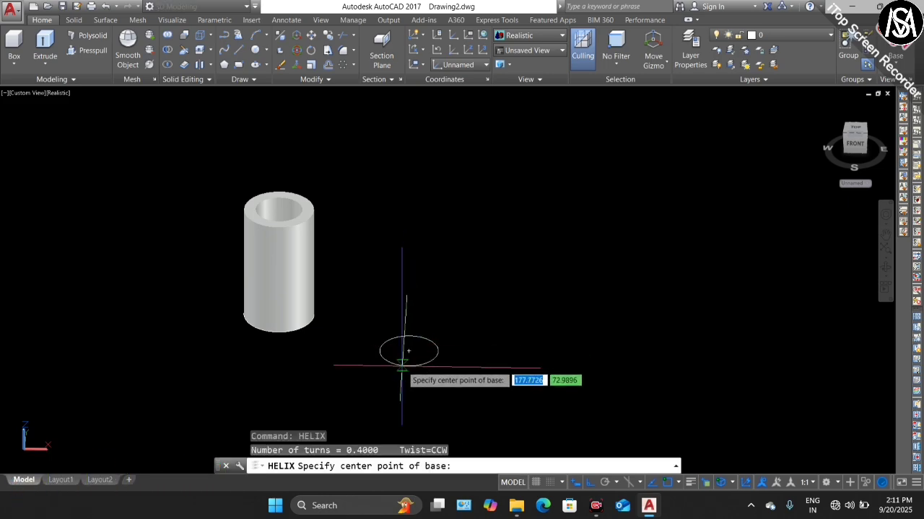
scroll(406, 358, up, 2)
click(411, 344)
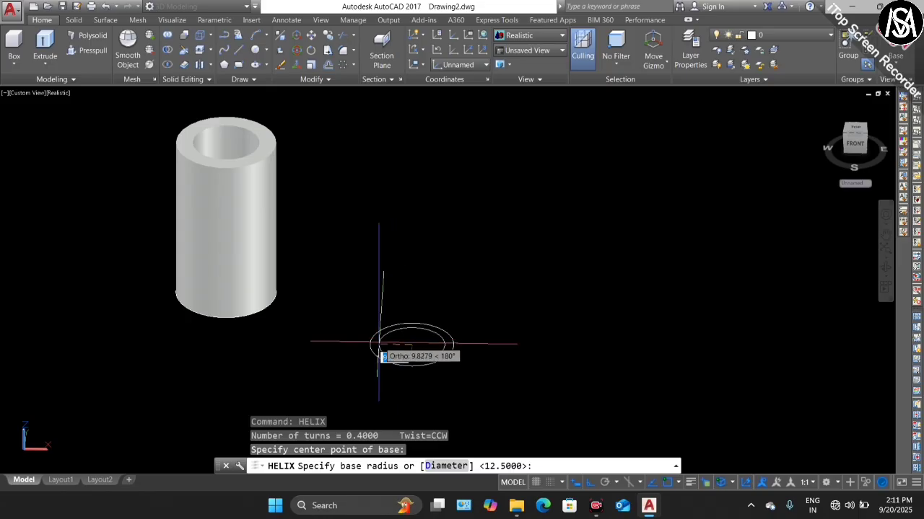
click(370, 344)
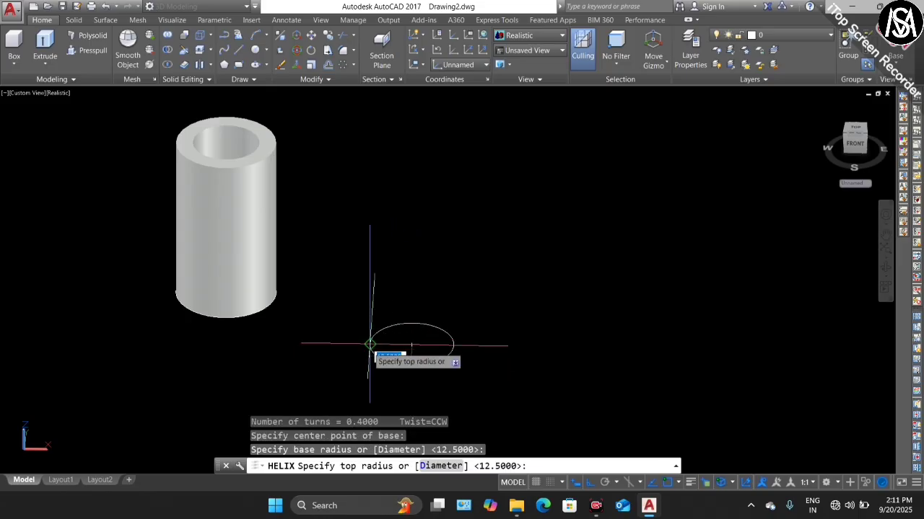
click(369, 347)
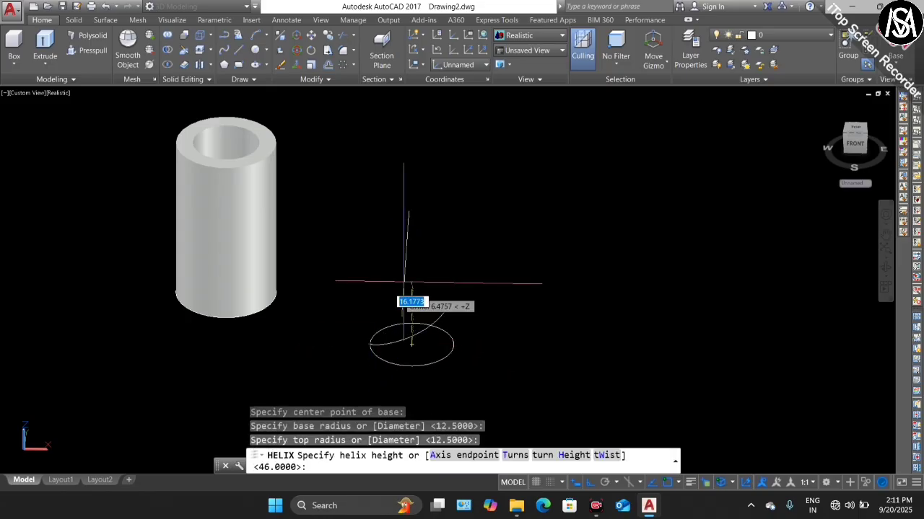
right_click(435, 196)
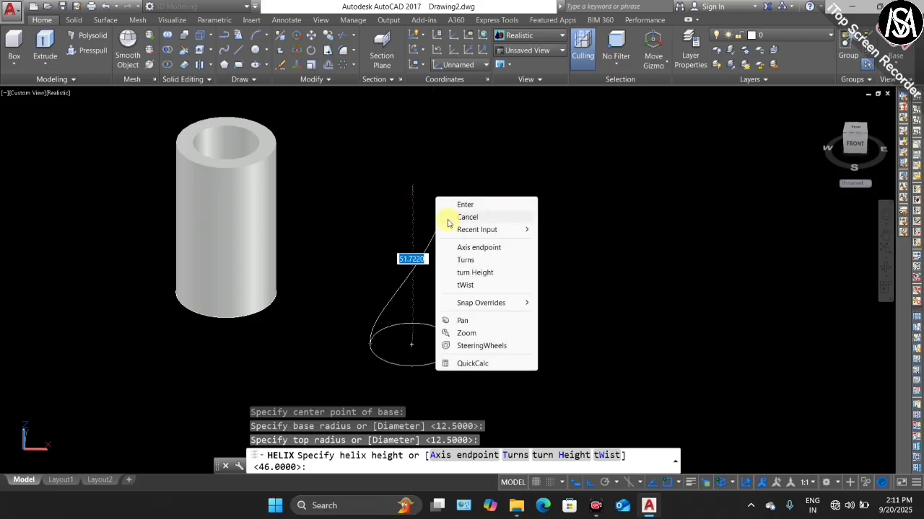
click(466, 260)
text(0.4)
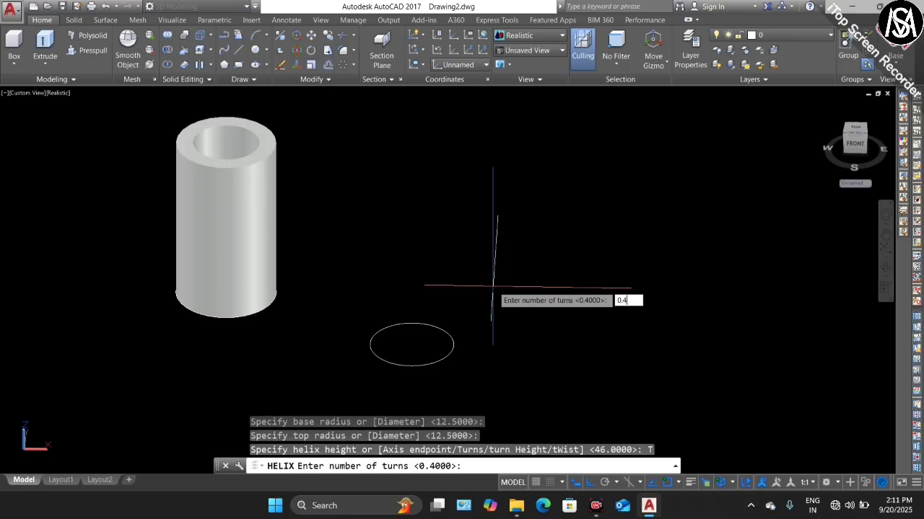
key(Return)
text(46)
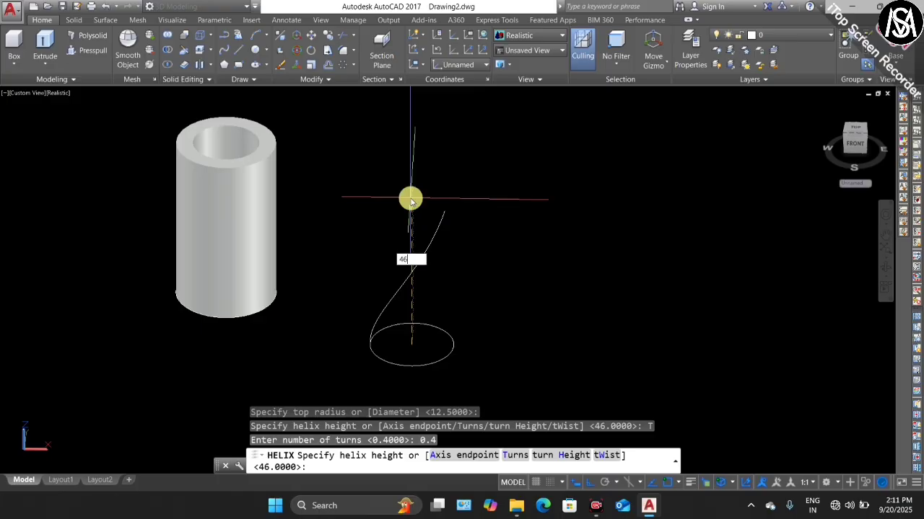
key(Return)
key(Escape)
key(Escape)
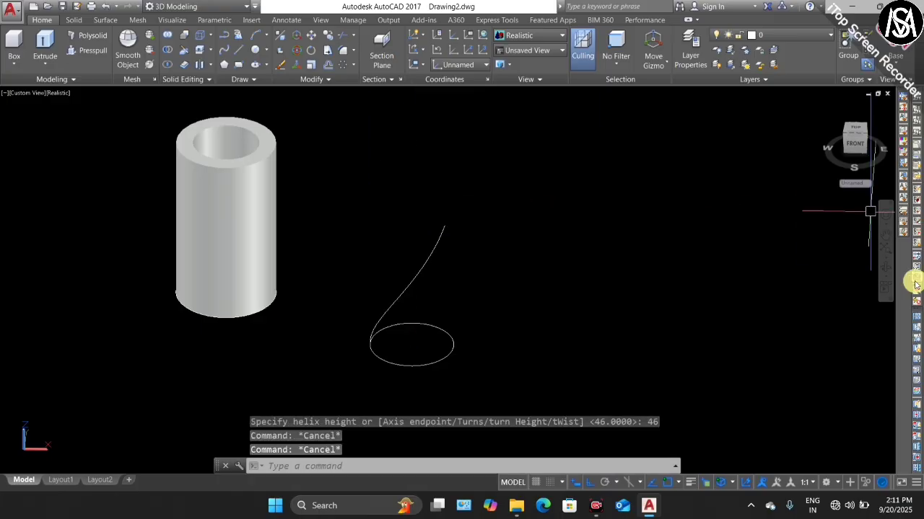
click(886, 266)
mouse_move(585, 245)
mouse_down()
mouse_move(526, 266)
mouse_move(589, 241)
mouse_move(559, 267)
mouse_move(520, 270)
mouse_move(418, 329)
mouse_up()
key(Escape)
text(RE)
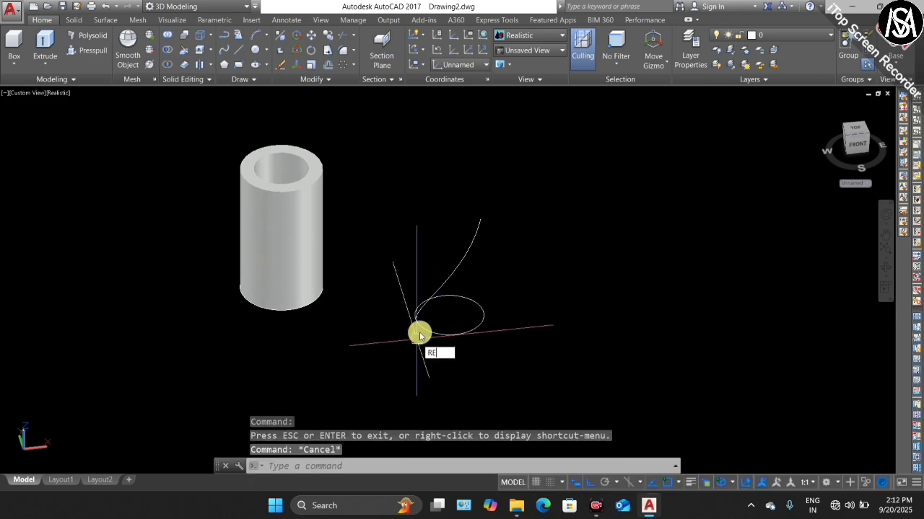
text(C)
key(Return)
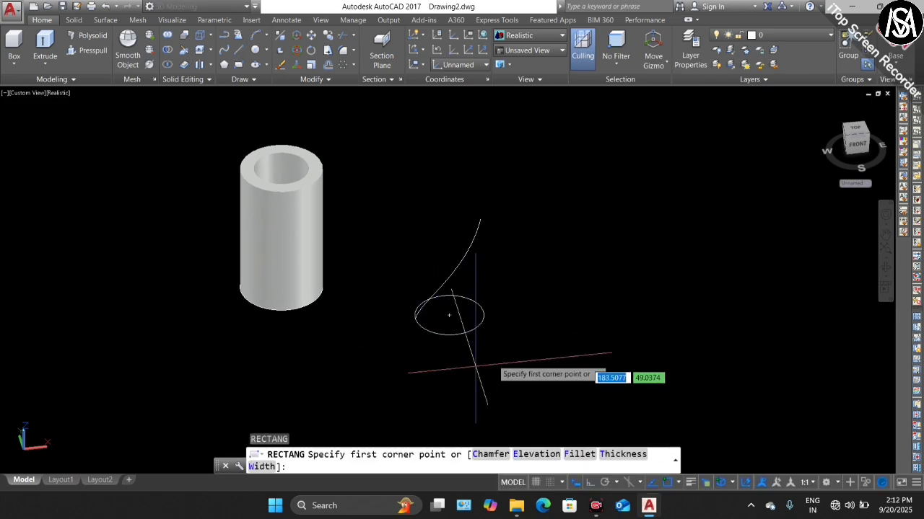
click(506, 358)
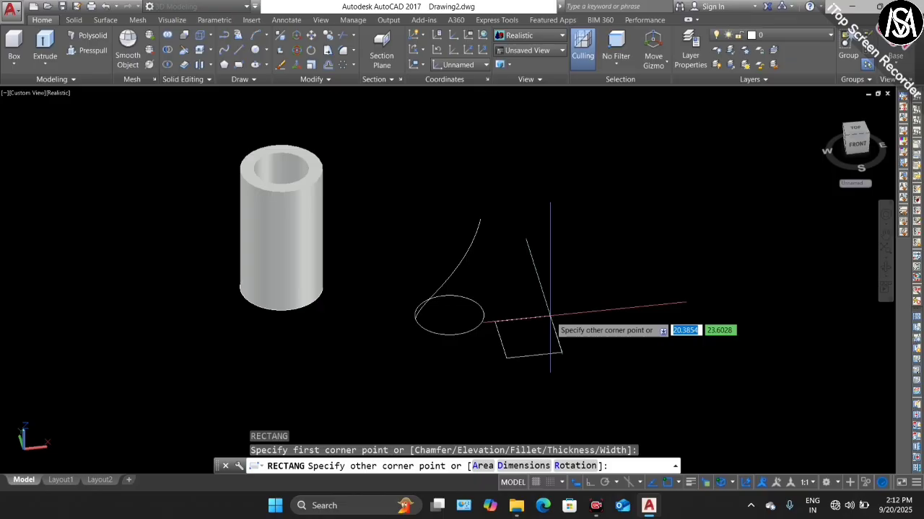
key(Tab)
text(10)
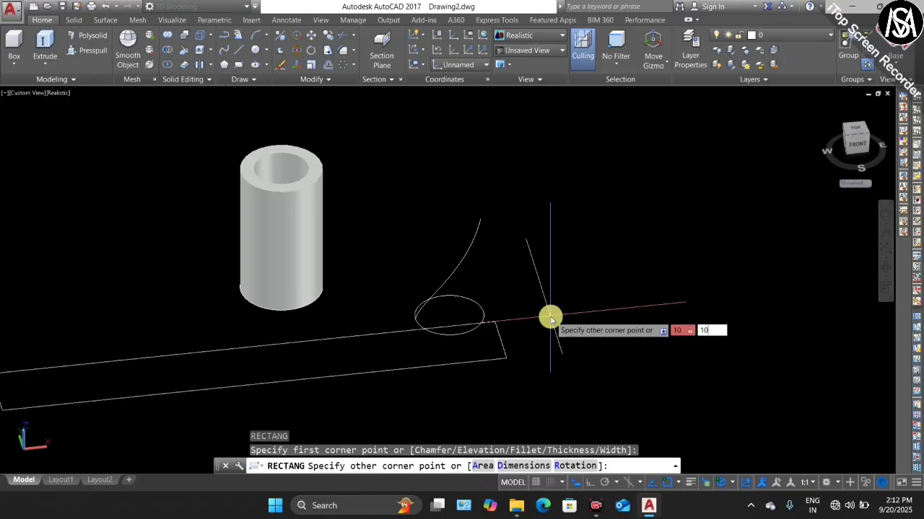
key(Return)
key(Escape)
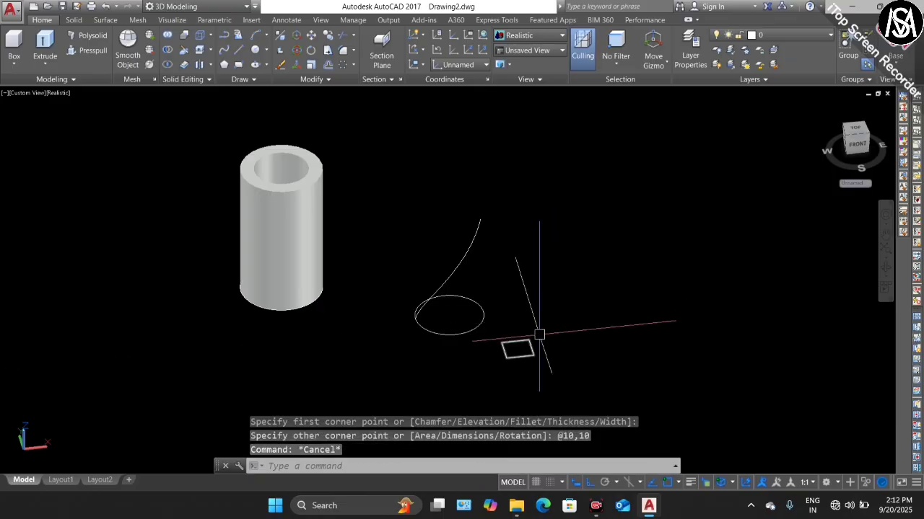
click(539, 334)
click(492, 376)
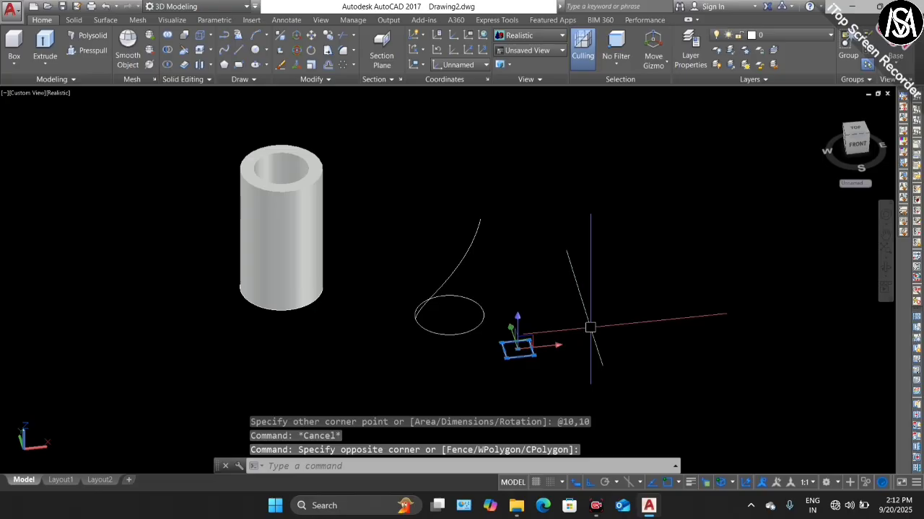
Move the square from its base point onto the helix start point on the circle
text(m)
key(Return)
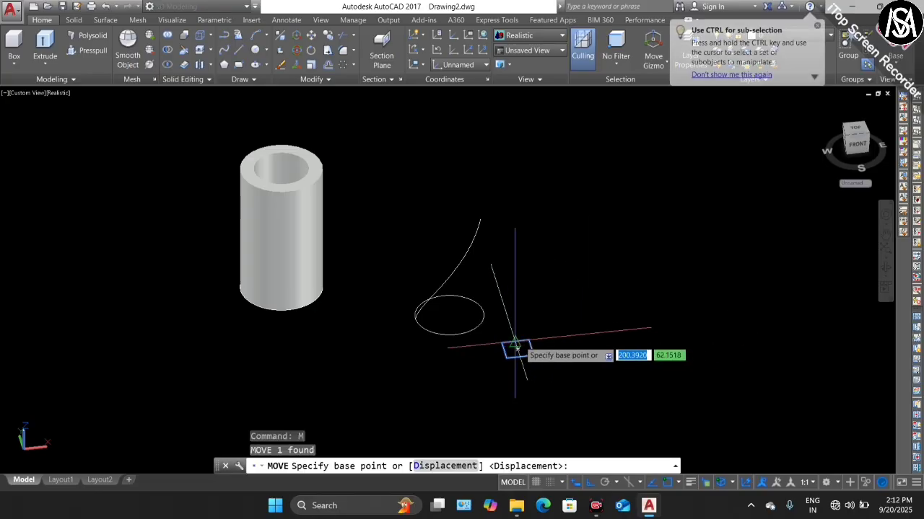
click(516, 349)
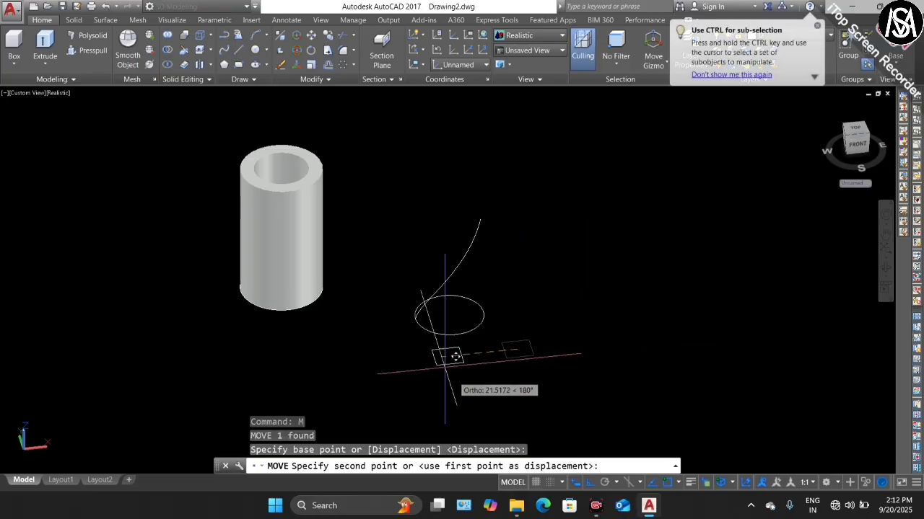
scroll(422, 317, up, 2)
scroll(420, 310, up, 2)
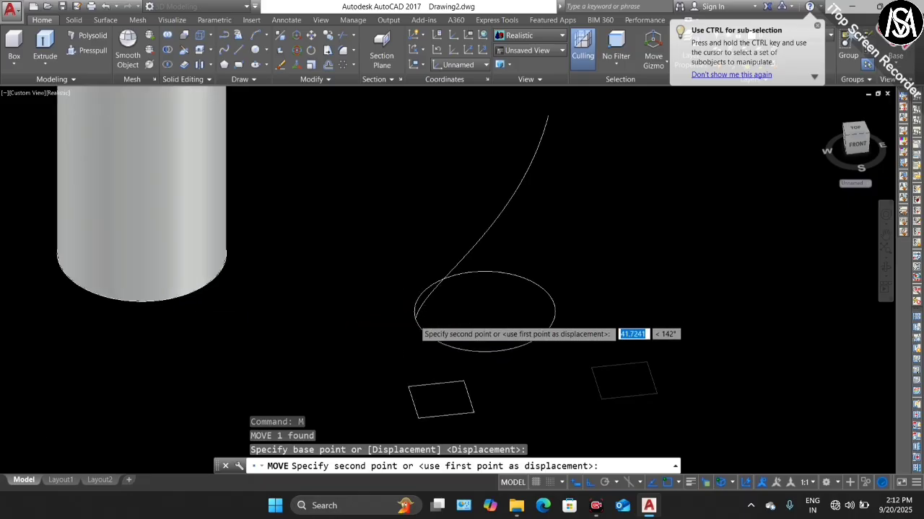
scroll(418, 314, up, 3)
click(412, 315)
scroll(412, 318, down, 4)
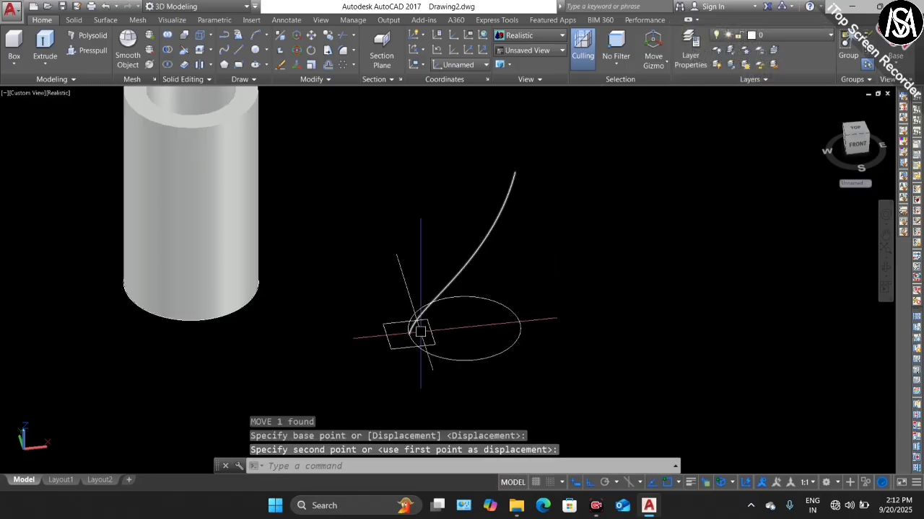
key(Escape)
click(393, 323)
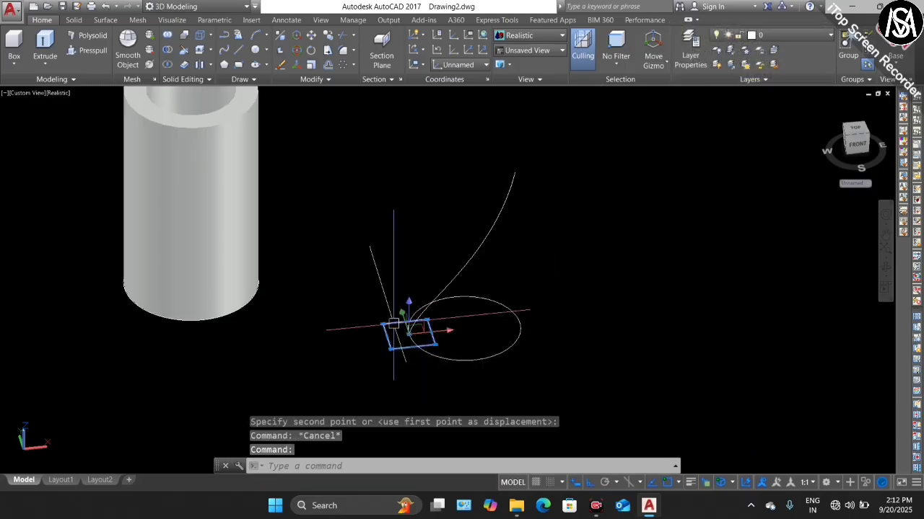
Extrude the square along the helix path into a twisted solid bar
click(54, 46)
right_click(323, 180)
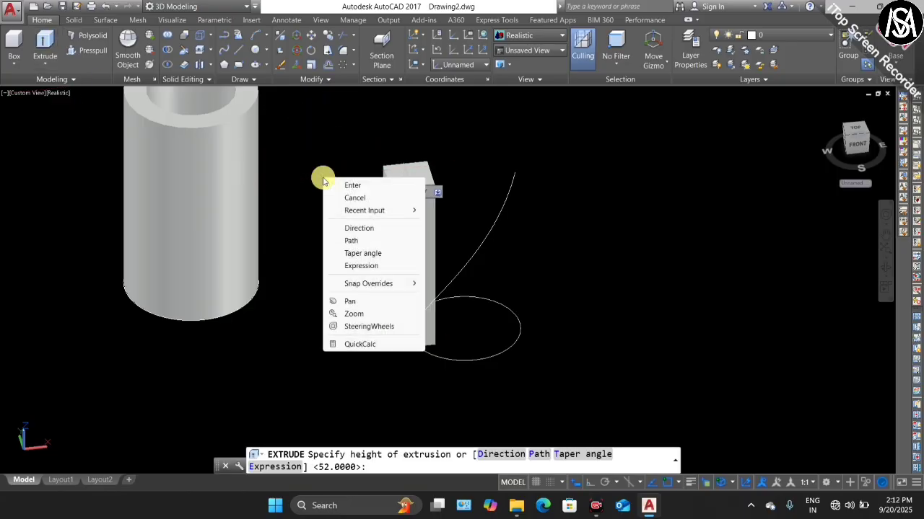
click(356, 240)
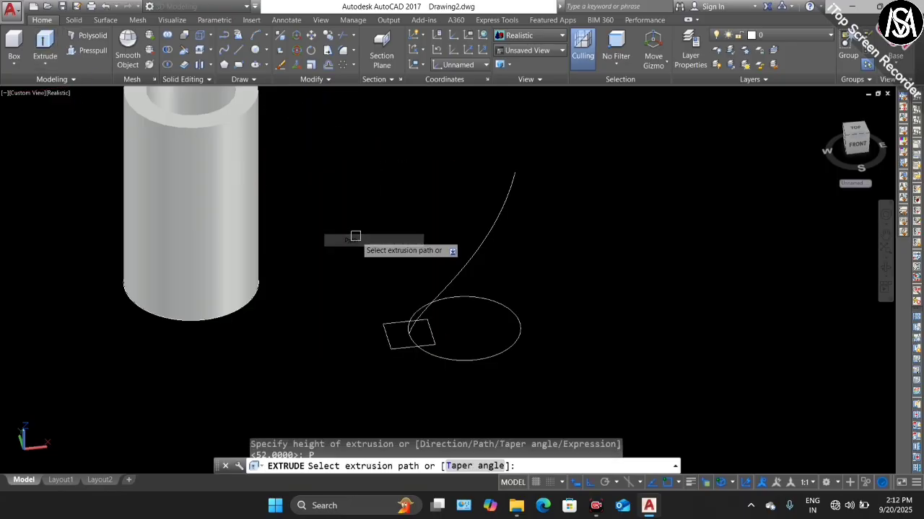
click(491, 227)
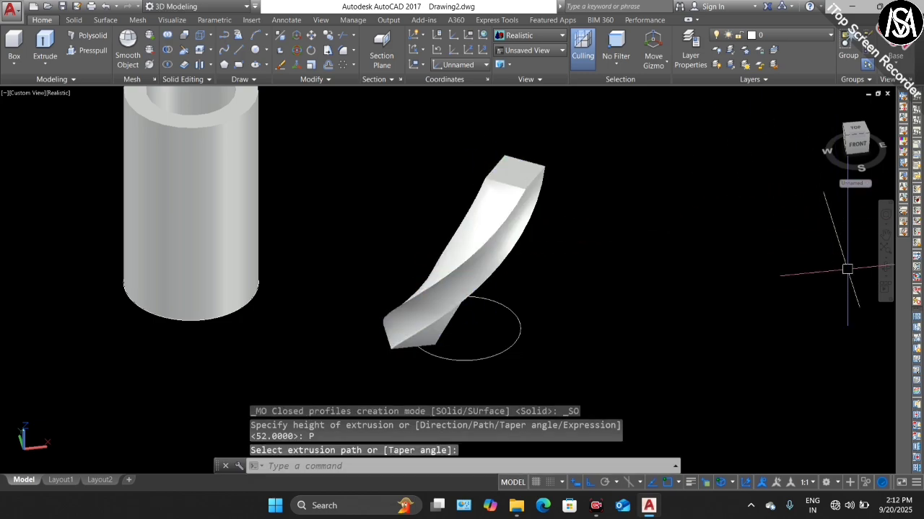
click(895, 271)
mouse_move(714, 306)
mouse_down()
mouse_move(679, 305)
mouse_move(623, 239)
mouse_move(466, 254)
mouse_move(553, 278)
mouse_move(541, 274)
mouse_up()
key(Escape)
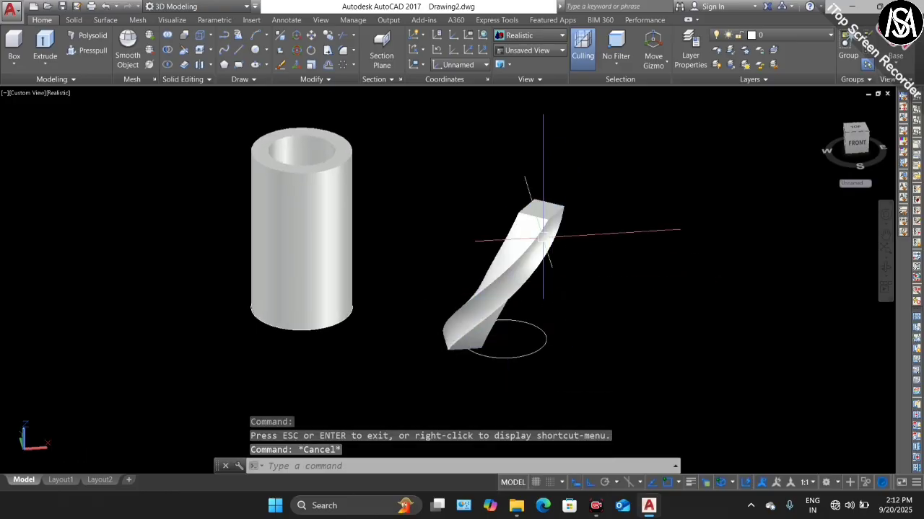
Start an edge fillet with radius 5 and pick the twisted solid's top edge
click(75, 21)
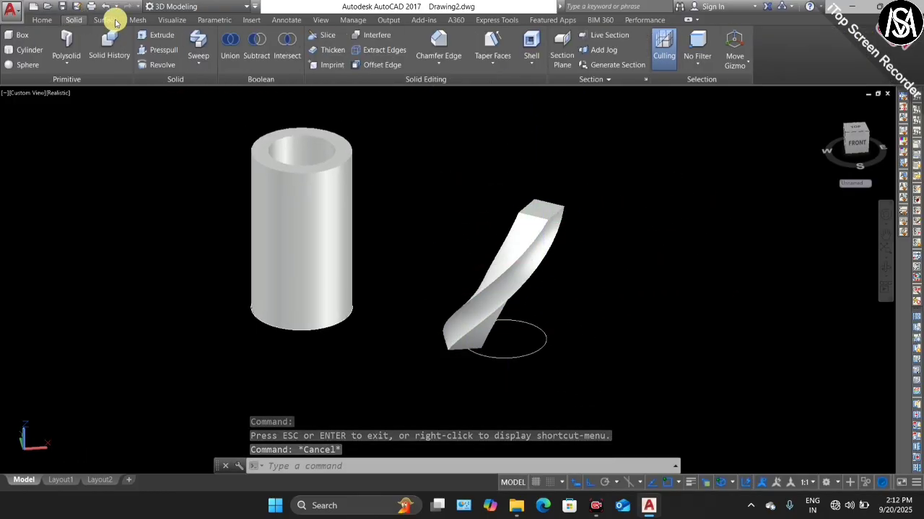
click(438, 62)
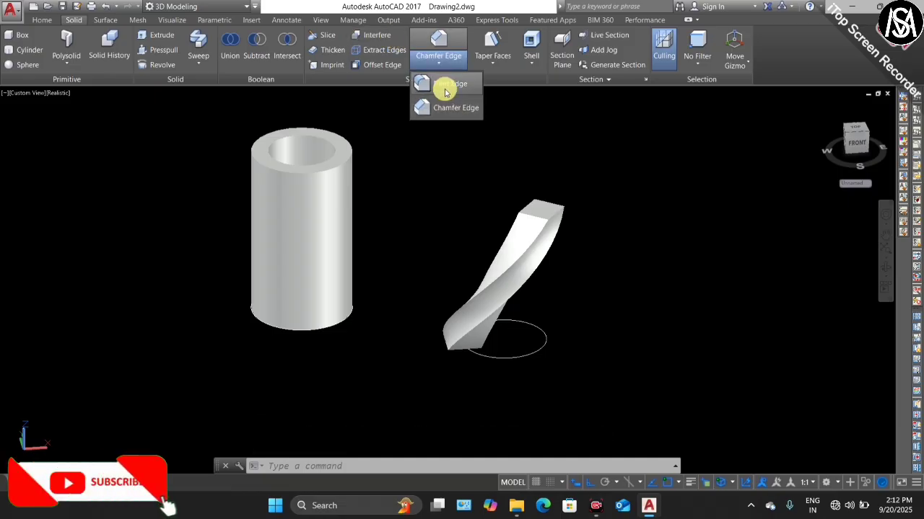
click(443, 84)
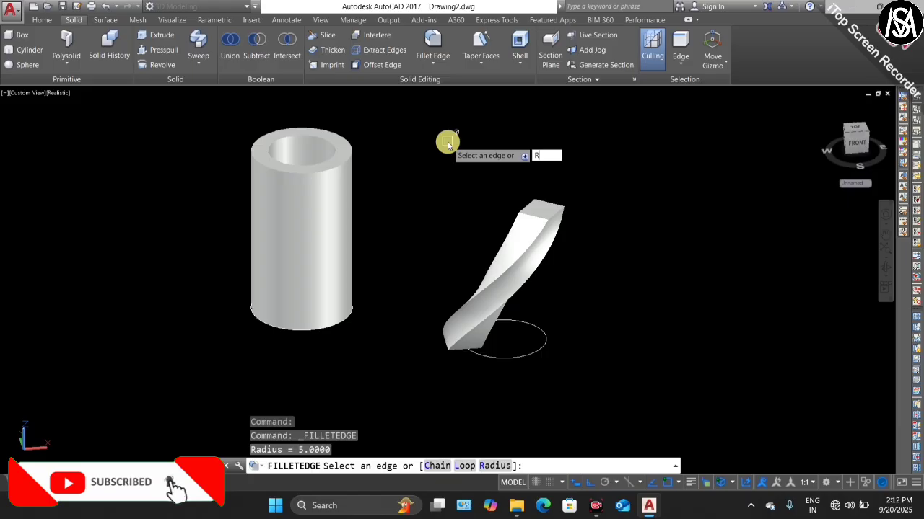
text(R)
key(Return)
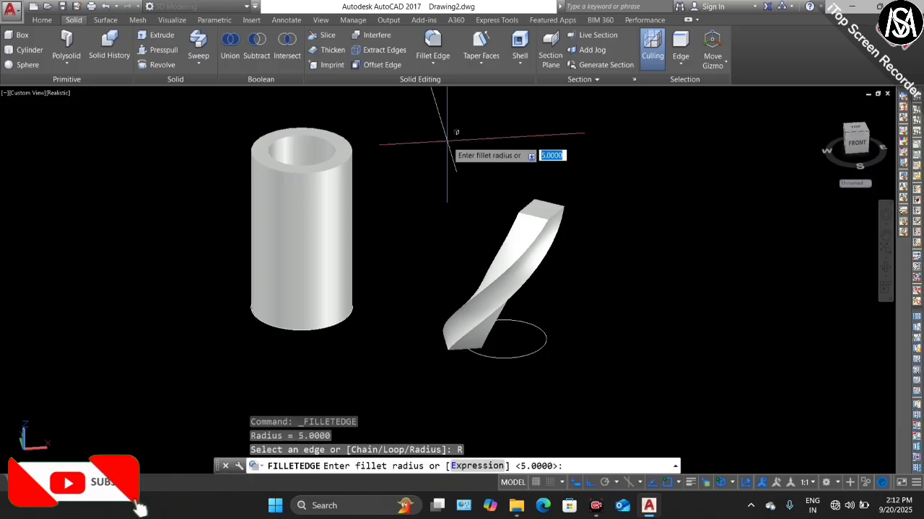
text(5)
key(Return)
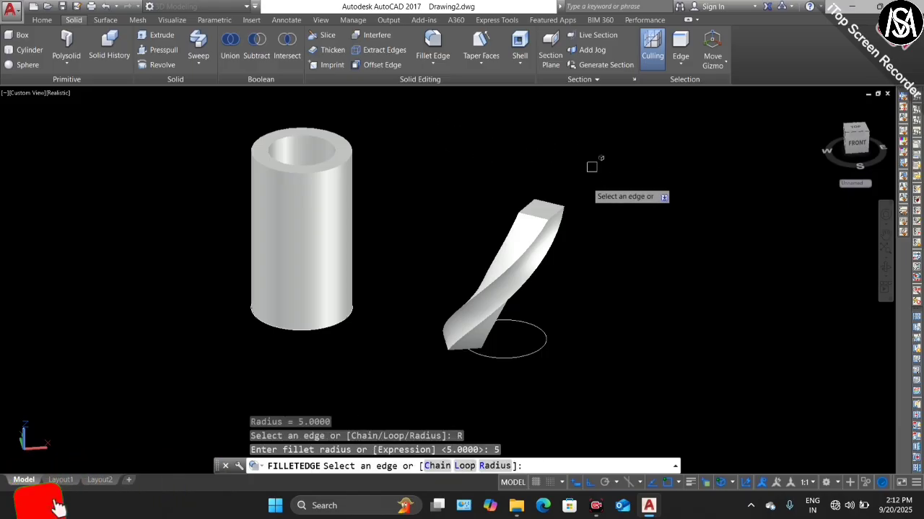
scroll(537, 205, up, 1)
scroll(539, 208, up, 2)
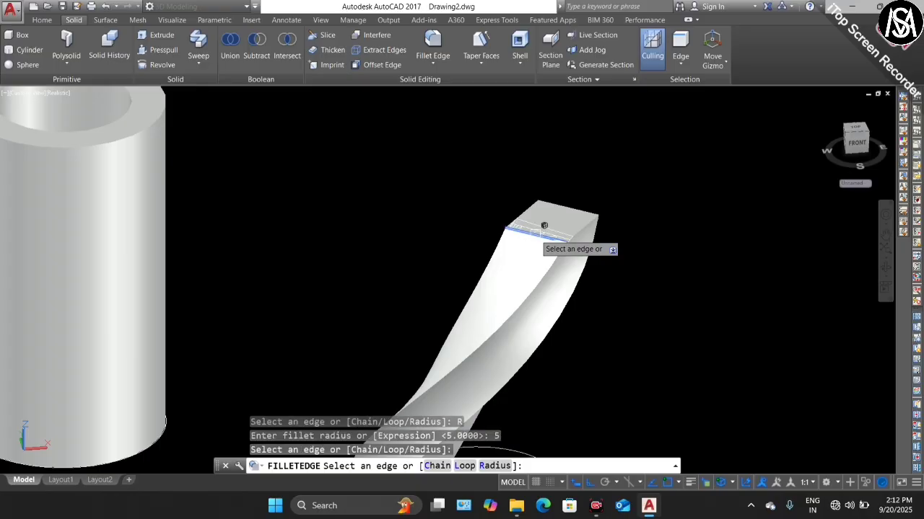
click(566, 209)
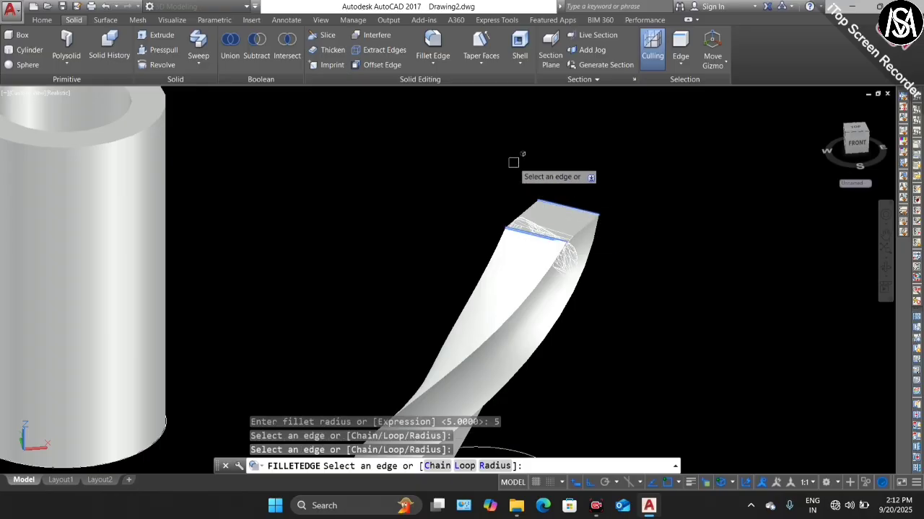
scroll(512, 159, down, 3)
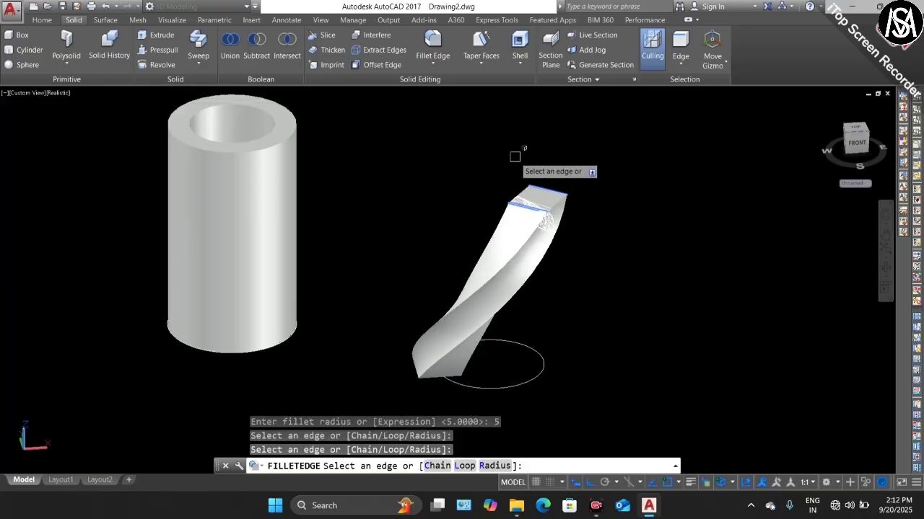
Pick two more end edges, cancel the fillet, and orbit to a front view of both solids
click(889, 270)
mouse_move(572, 355)
mouse_down()
mouse_move(565, 311)
mouse_move(591, 237)
mouse_move(415, 320)
mouse_up()
scroll(415, 319, up, 1)
key(Escape)
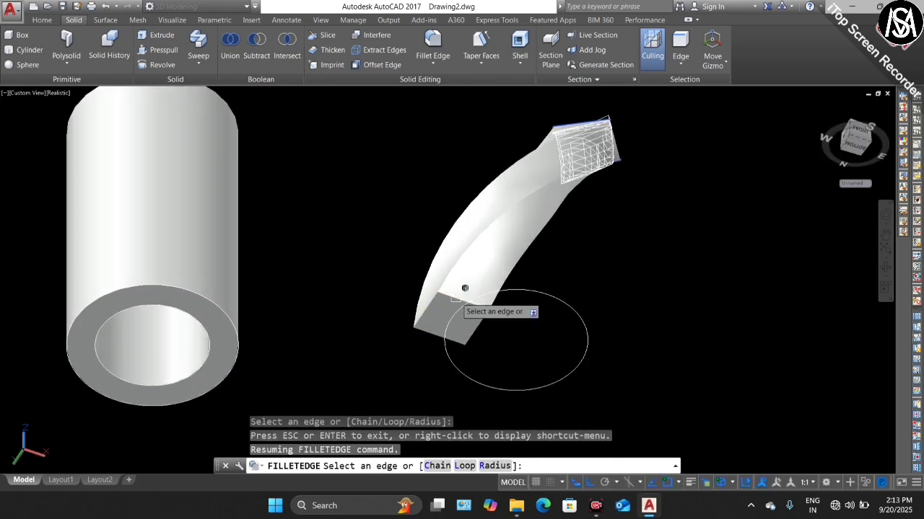
click(453, 300)
click(420, 342)
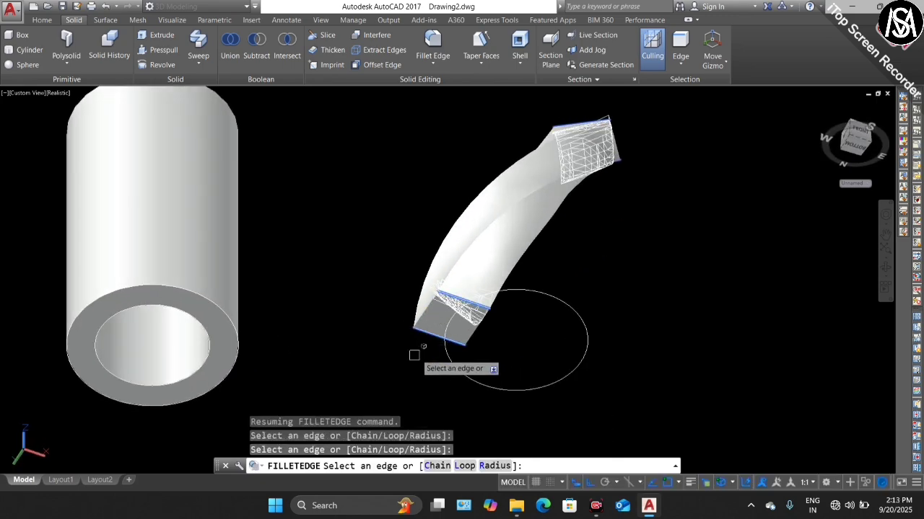
scroll(412, 354, down, 3)
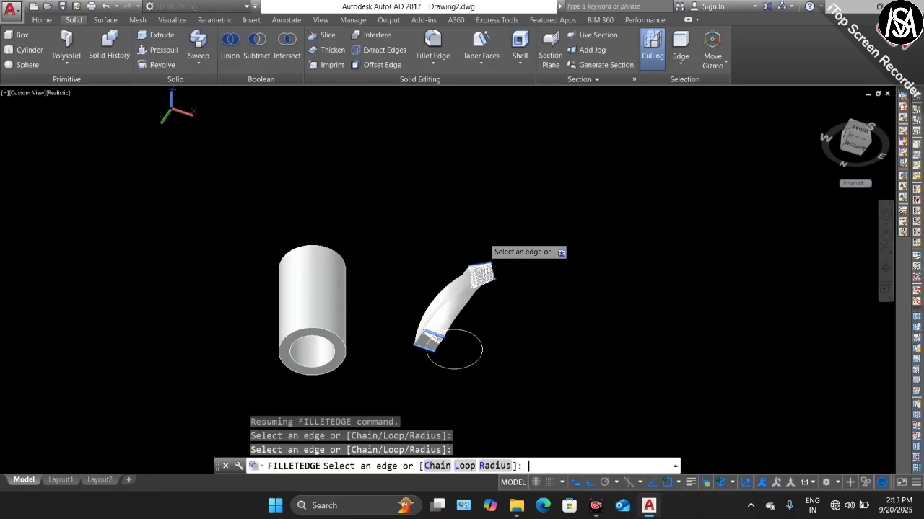
key(Return)
key(Escape)
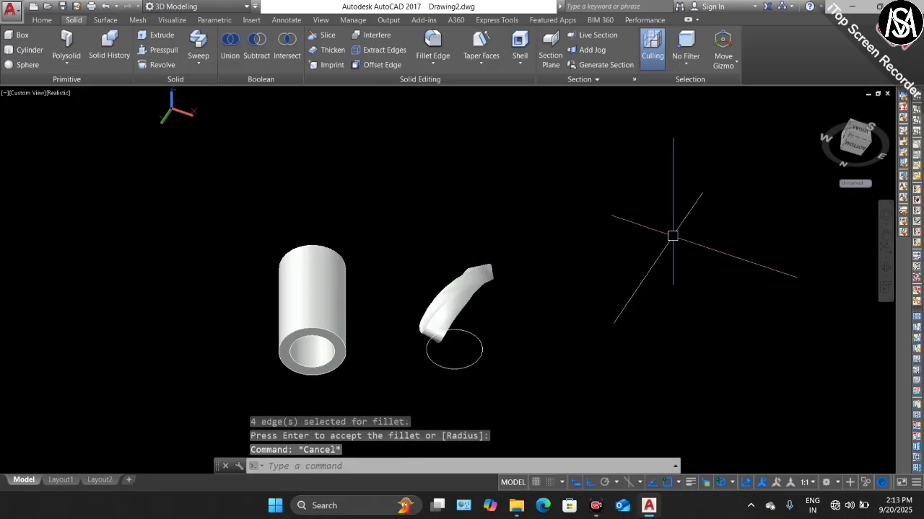
click(887, 267)
mouse_move(513, 222)
mouse_down()
mouse_move(455, 308)
mouse_move(398, 305)
mouse_move(436, 282)
mouse_up()
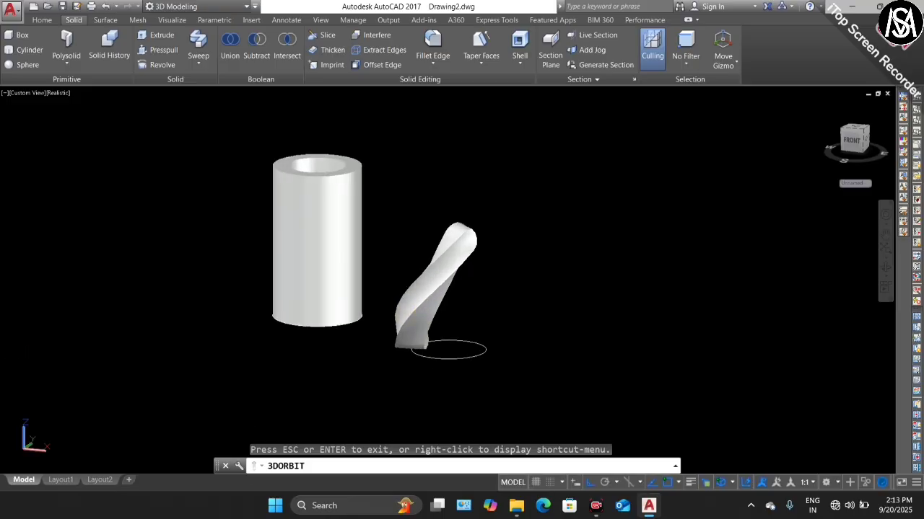
Move the twisted solid from its bottom point onto the tube's base so it winds along the wall
key(Escape)
click(436, 282)
text(M)
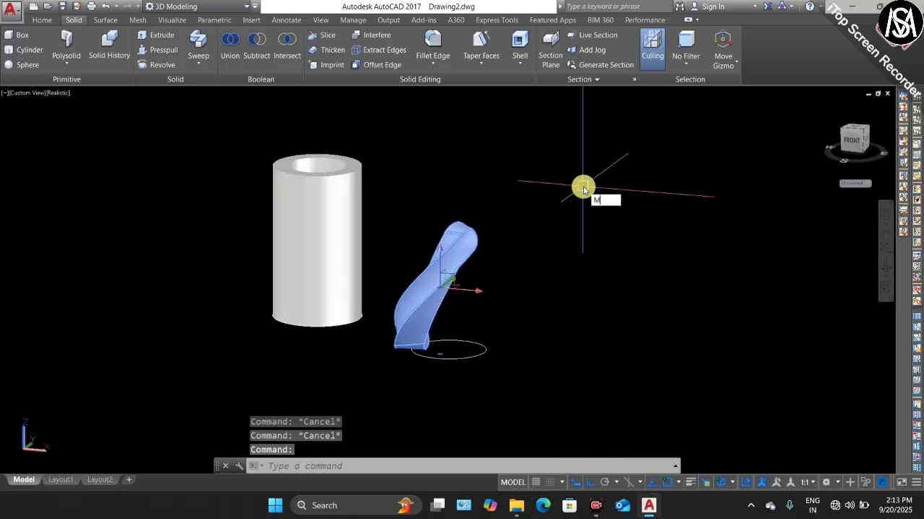
key(Return)
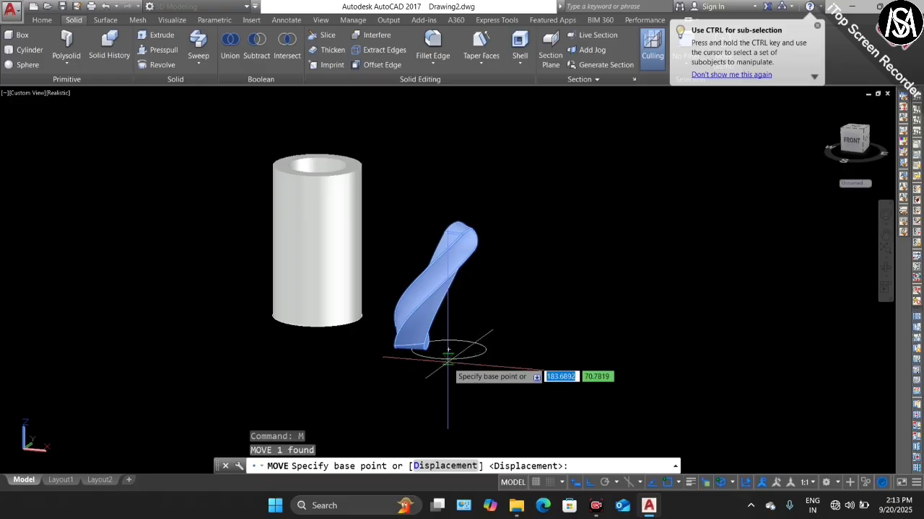
scroll(448, 351, up, 3)
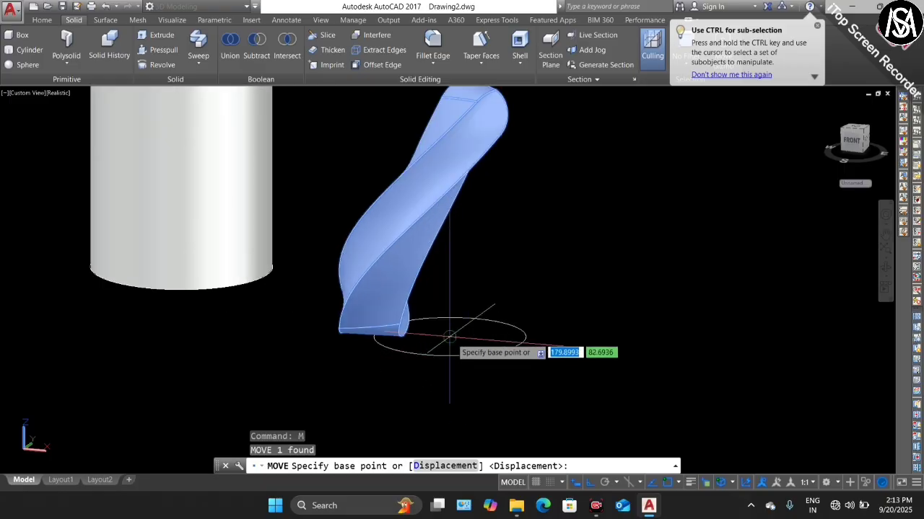
click(449, 337)
scroll(489, 372, down, 3)
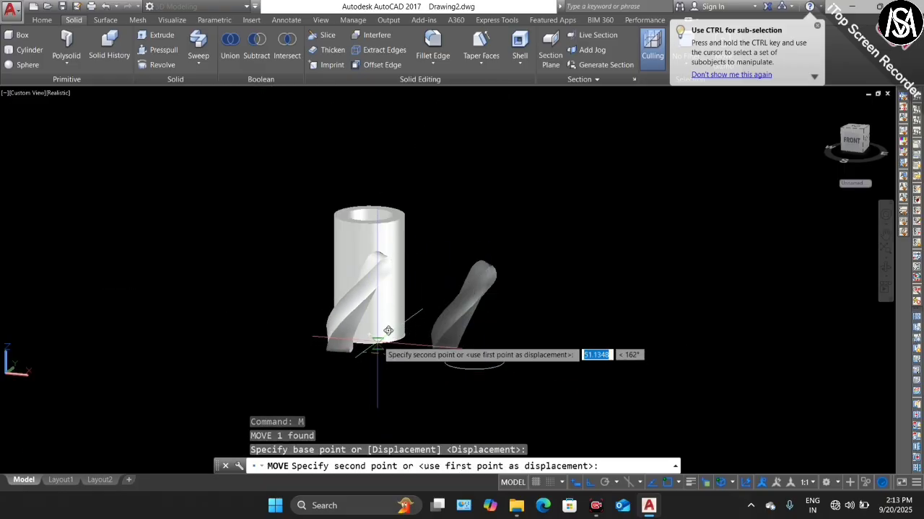
scroll(390, 333, up, 3)
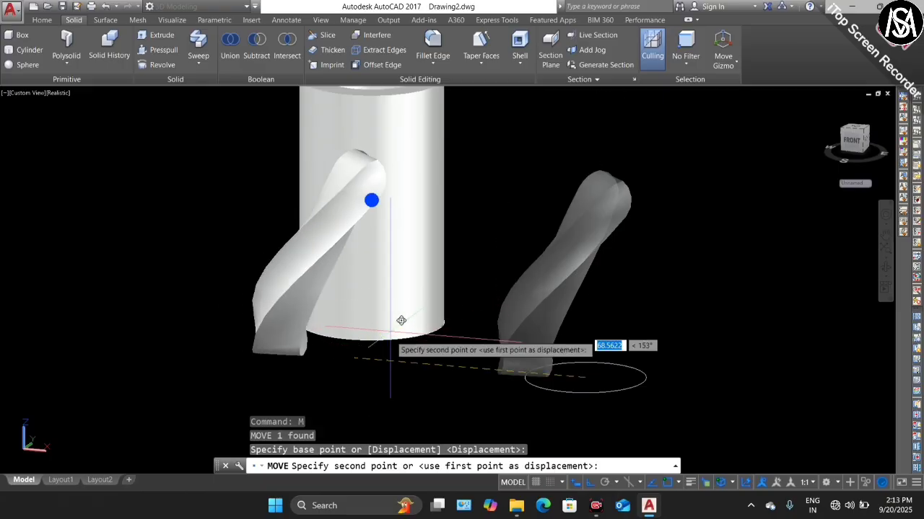
click(374, 319)
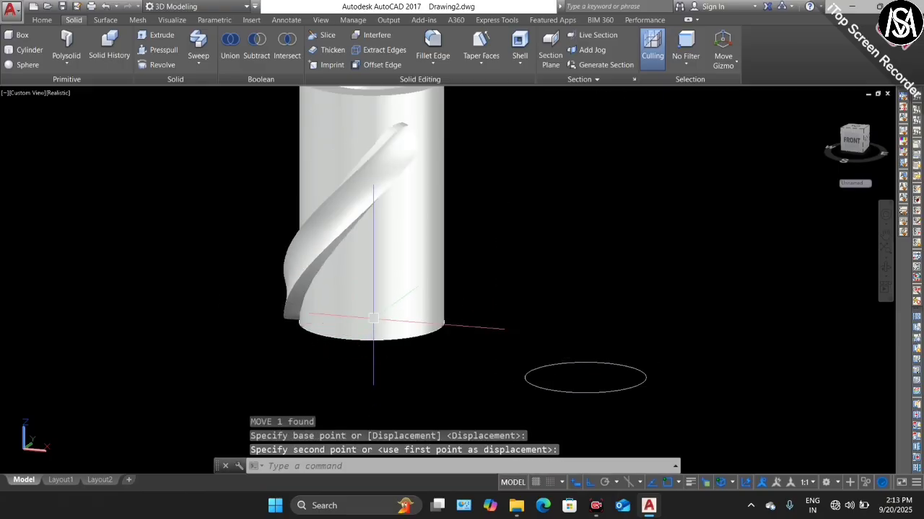
scroll(383, 367, down, 3)
key(Escape)
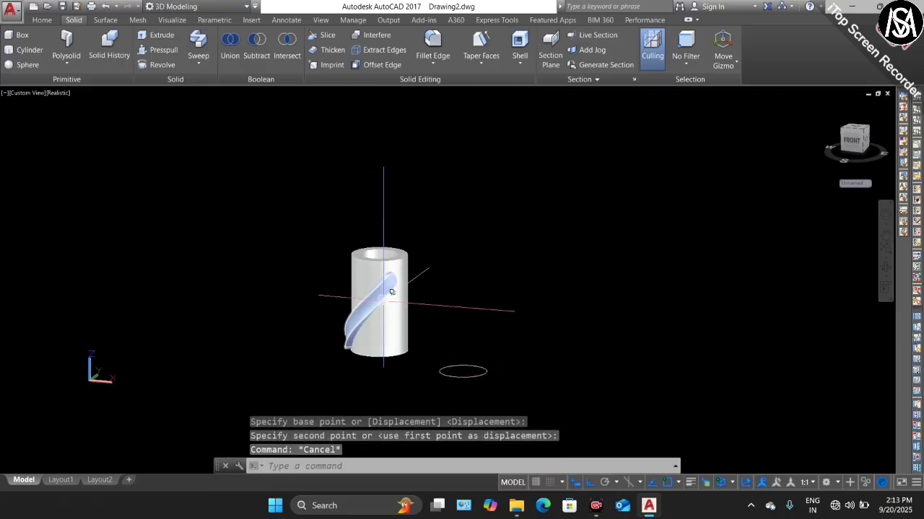
scroll(378, 296, up, 3)
click(375, 325)
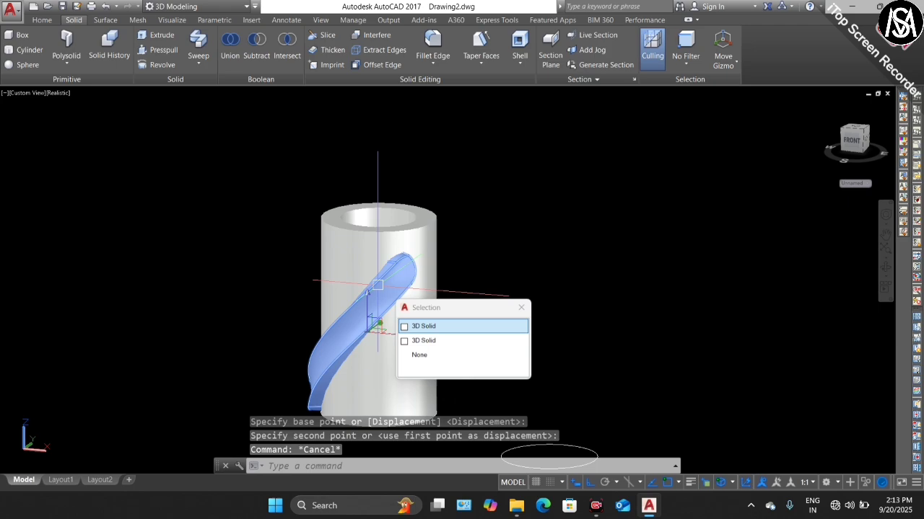
Grip-move the twisted solid 3 units up the tube wall, picking it via selection cycling
click(435, 327)
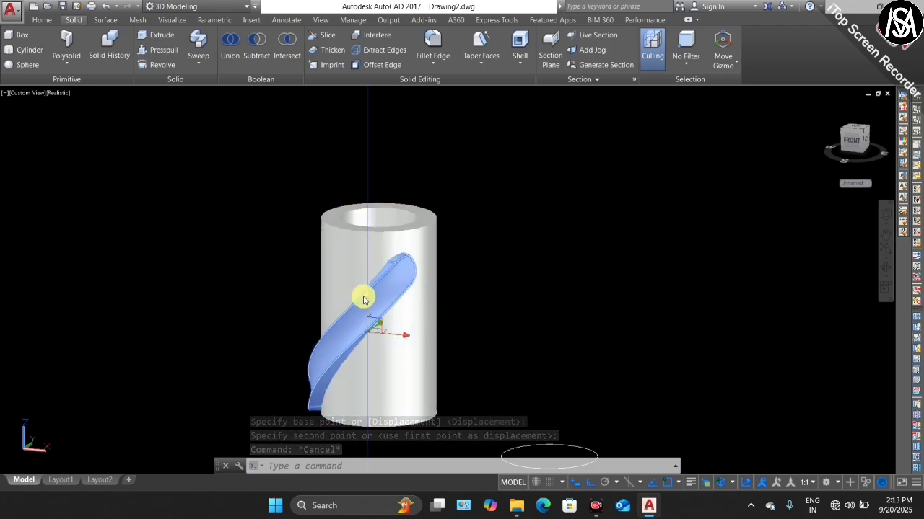
click(377, 321)
text(3)
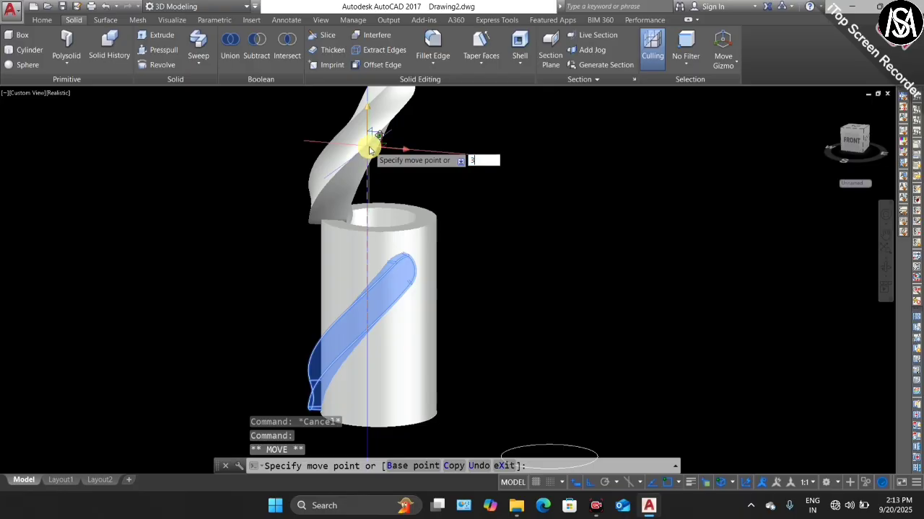
scroll(369, 150, down, 1)
key(Return)
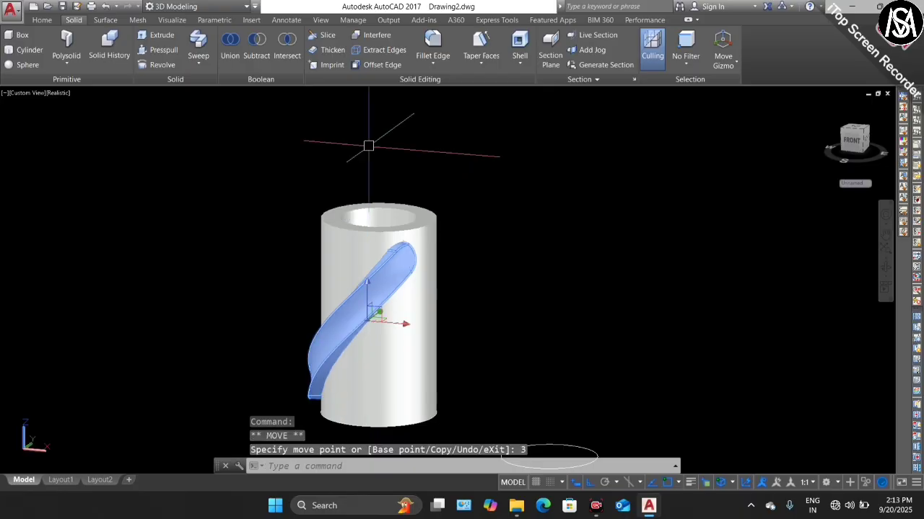
key(Escape)
scroll(339, 229, down, 2)
scroll(355, 241, up, 2)
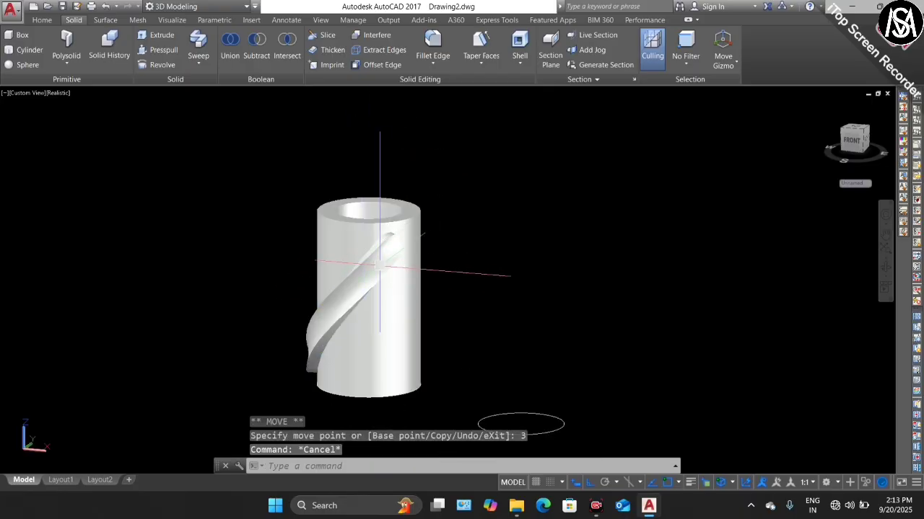
click(365, 267)
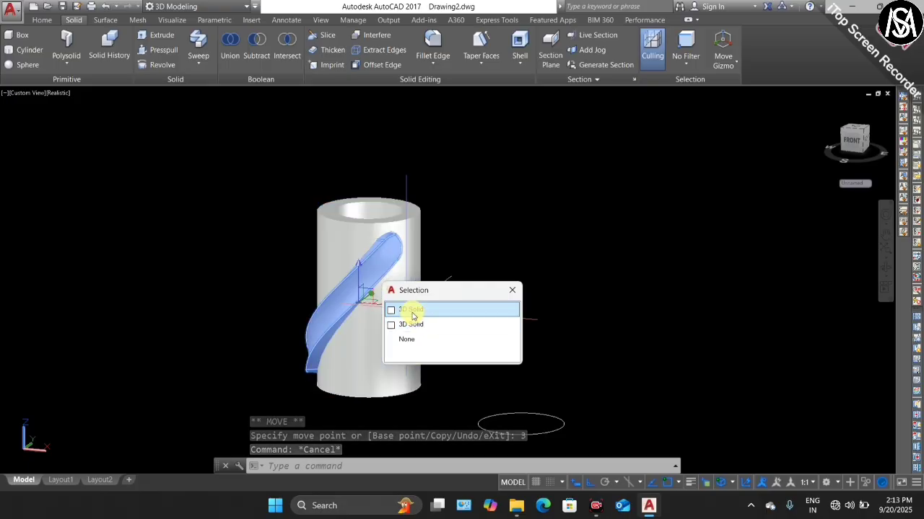
click(411, 324)
key(Escape)
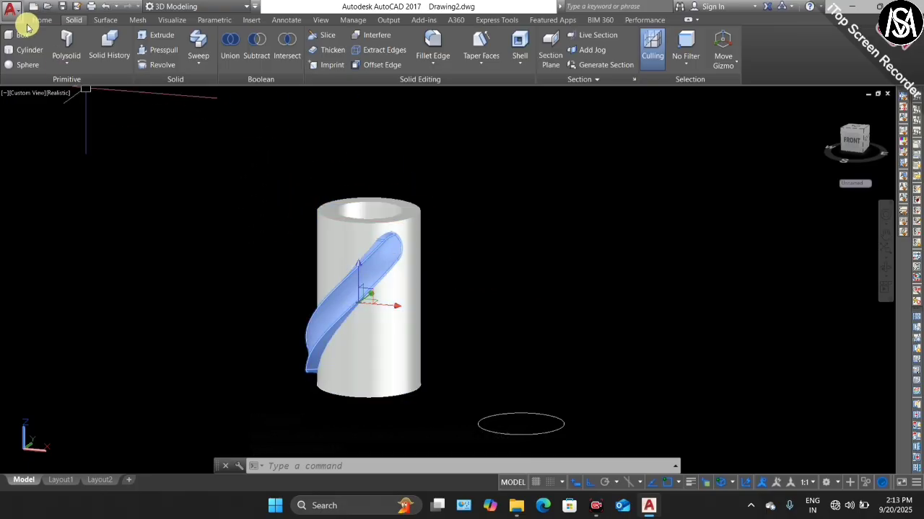
click(34, 22)
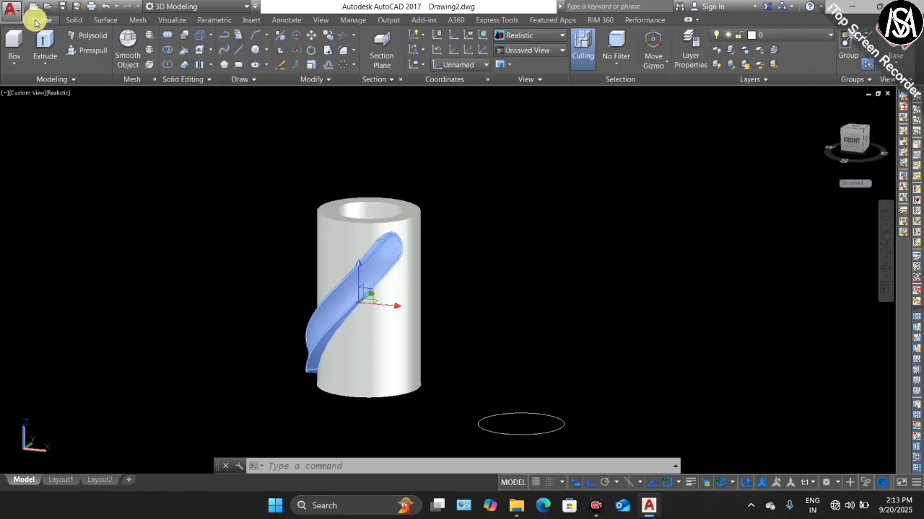
Polar-array the twisted solid into 7 items about the tube's base centre
click(341, 67)
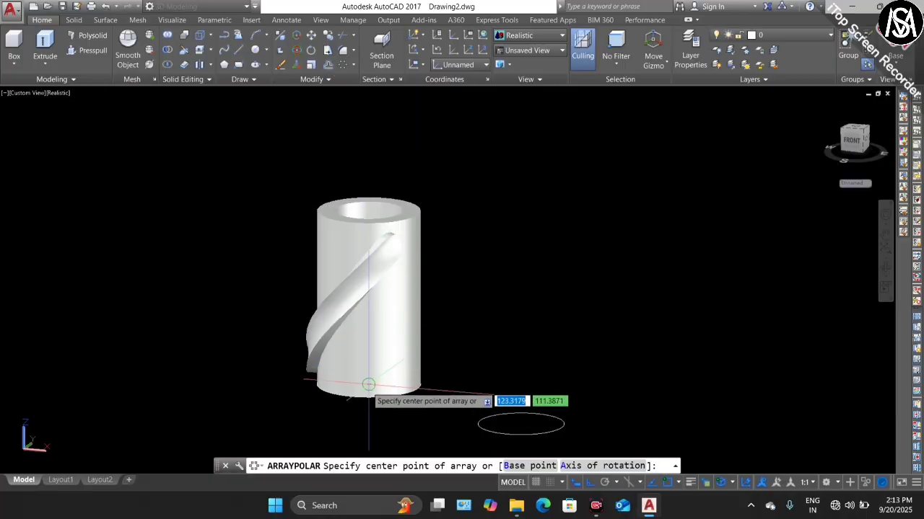
click(371, 396)
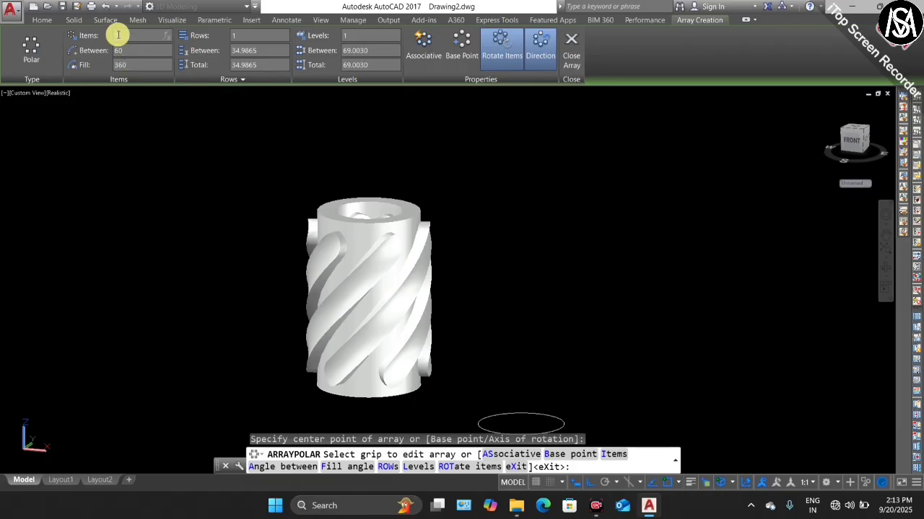
key(Return)
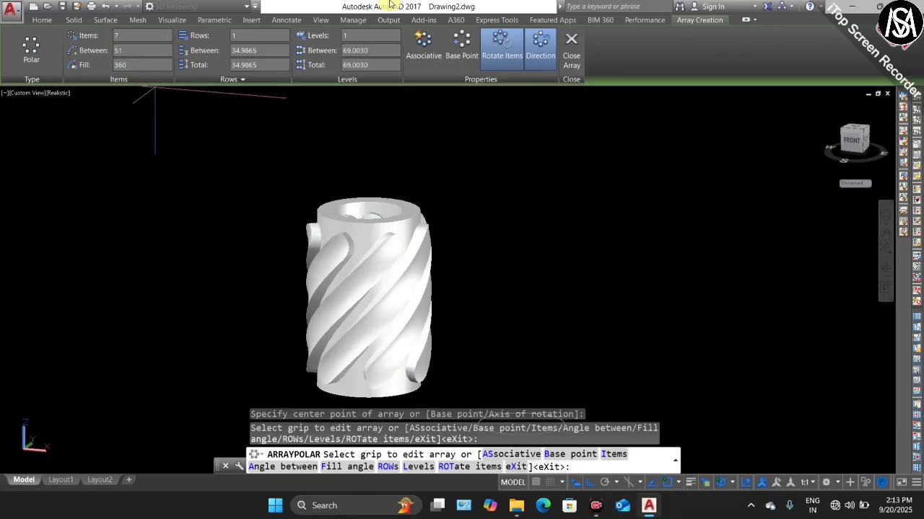
key(Escape)
key(Escape)
key(Escape)
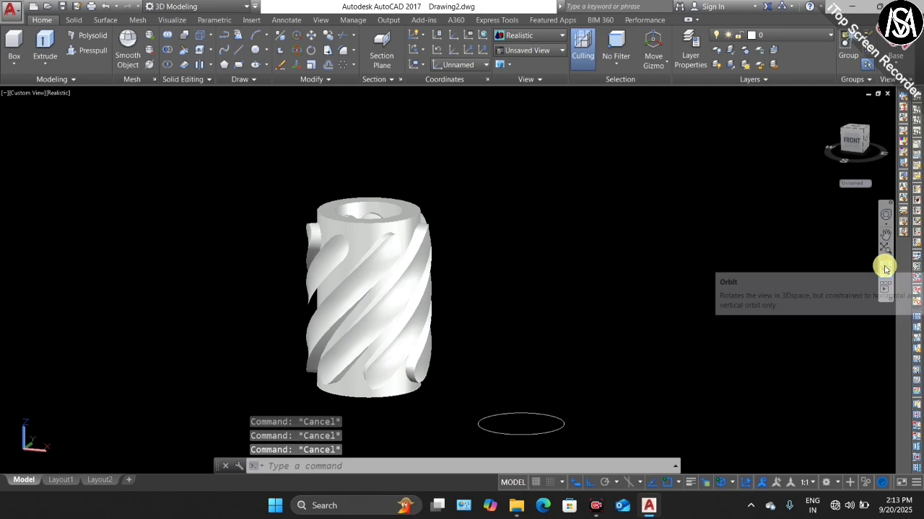
click(885, 269)
mouse_move(599, 274)
mouse_down()
mouse_move(423, 272)
mouse_move(305, 223)
mouse_up()
key(Escape)
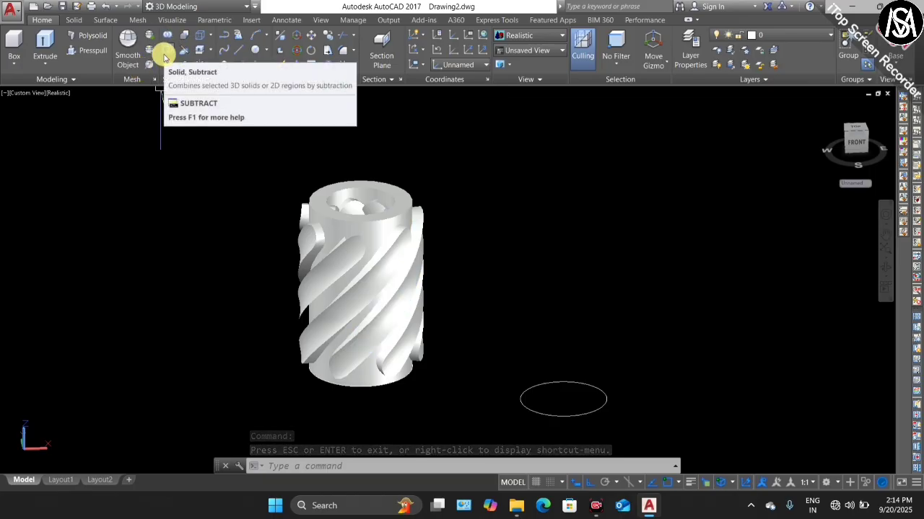
Subtract the window-selected twisted solids from the hollow tube to cut the spiralling lattice holes
click(165, 52)
scroll(369, 200, up, 3)
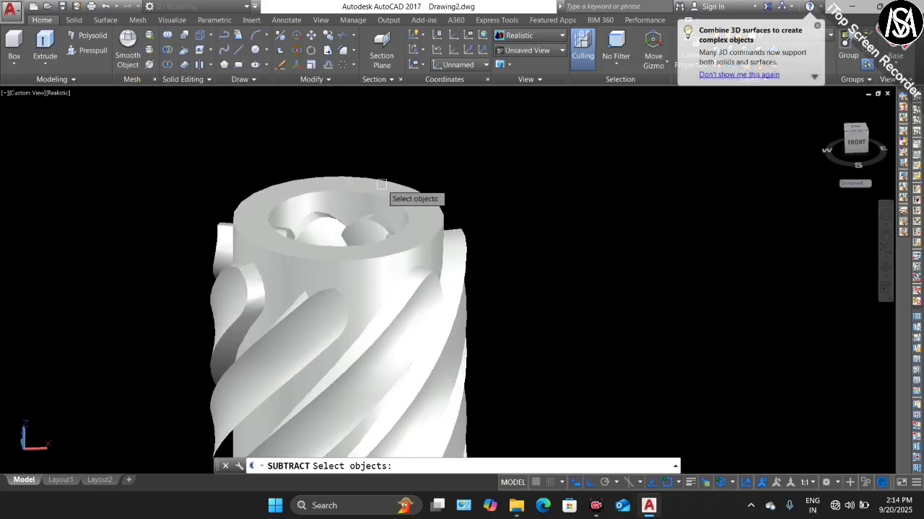
click(373, 176)
scroll(365, 145, down, 3)
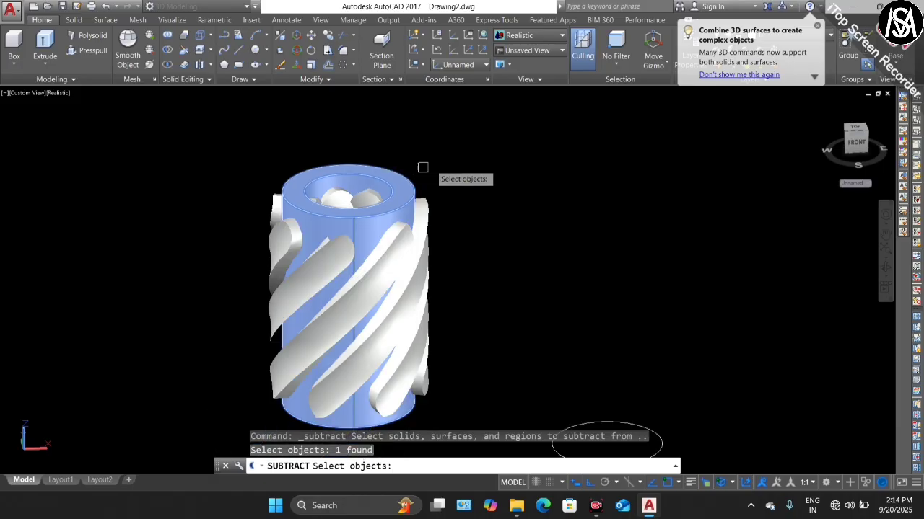
key(Return)
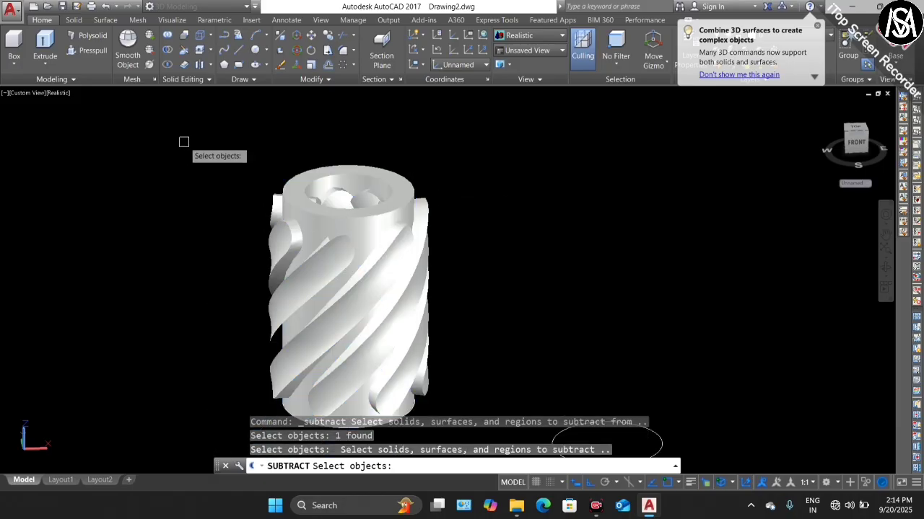
click(183, 142)
scroll(317, 241, down, 4)
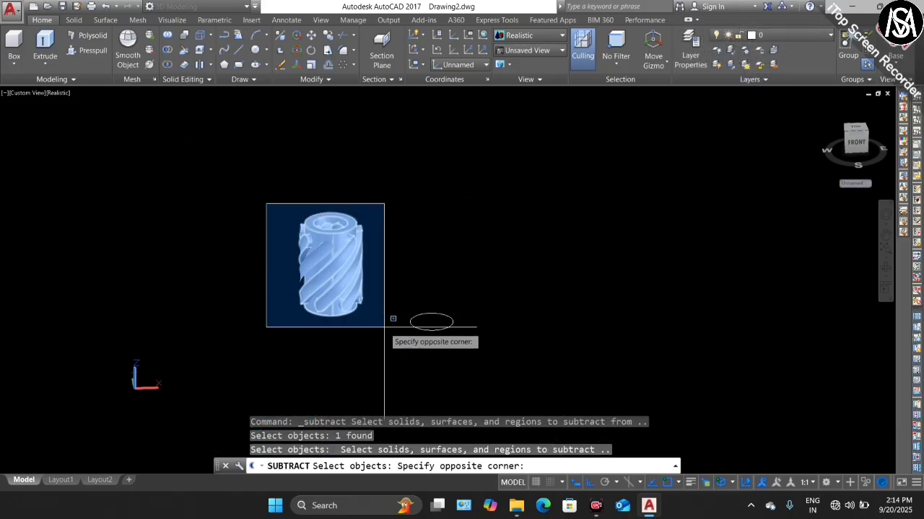
click(384, 326)
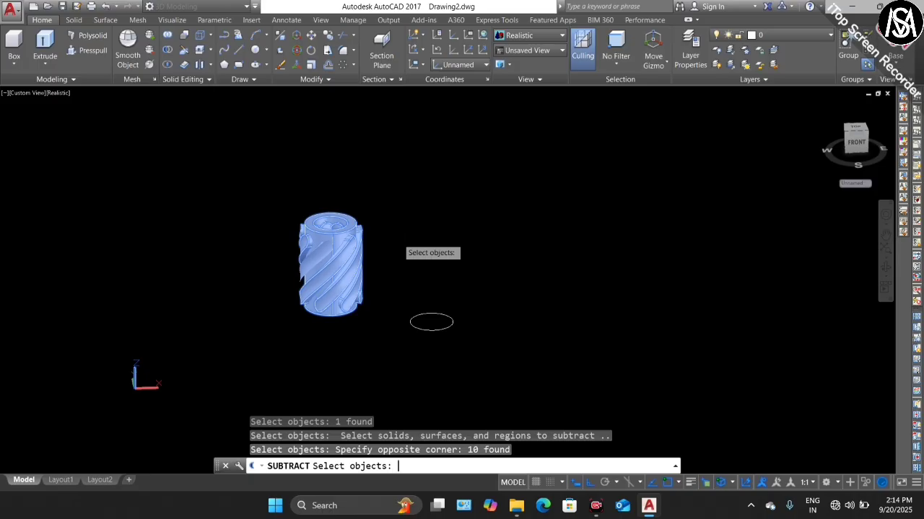
key(Return)
key(Escape)
key(Escape)
key(Escape)
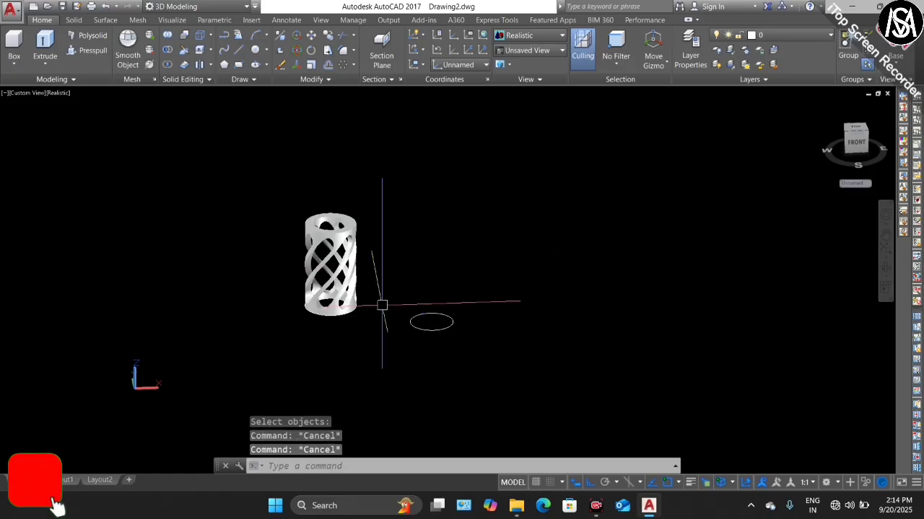
Move the lattice tube to the right and erase the three leftover construction circles
click(351, 264)
click(330, 306)
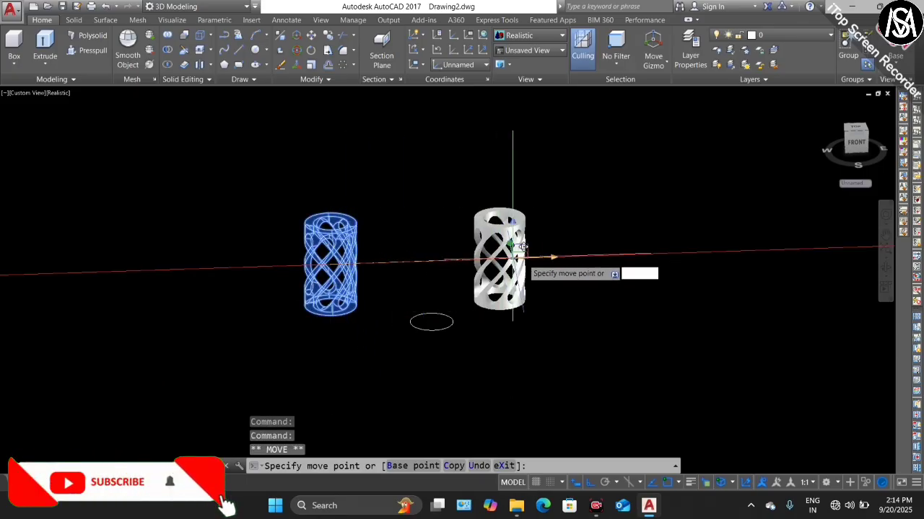
click(467, 229)
click(310, 351)
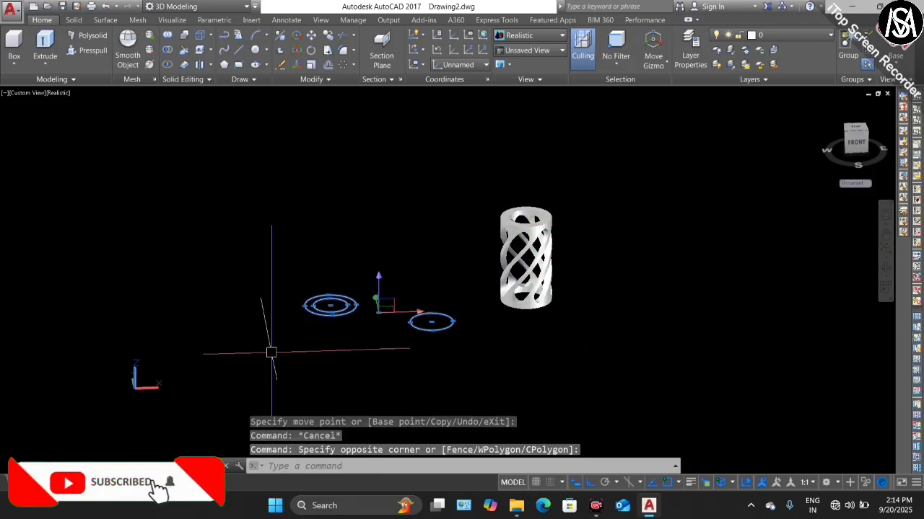
key(Delete)
scroll(490, 325, up, 5)
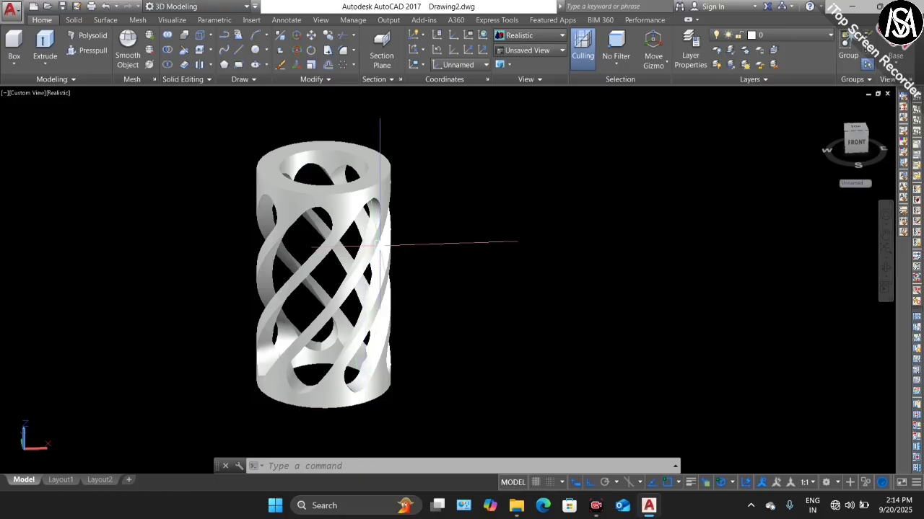
Start a Chamfer Edge with the Loop option and a 0.5 distance
click(80, 22)
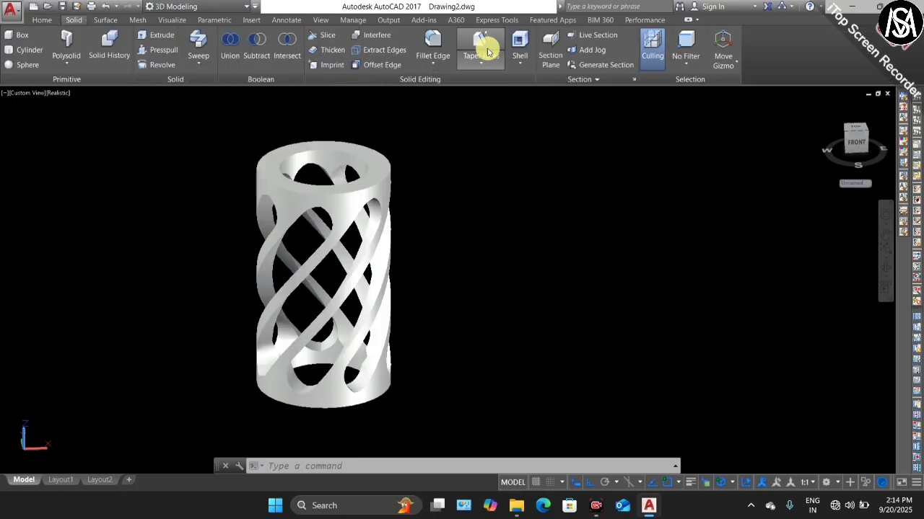
click(441, 62)
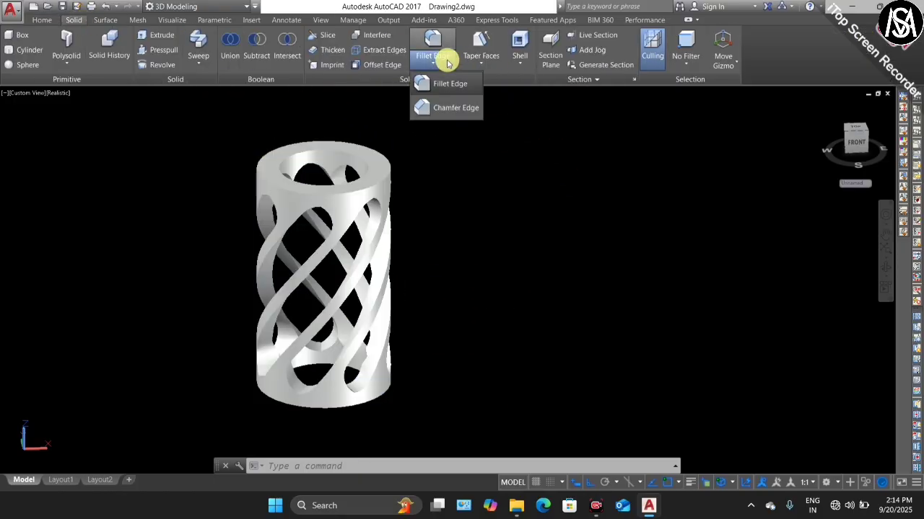
click(459, 108)
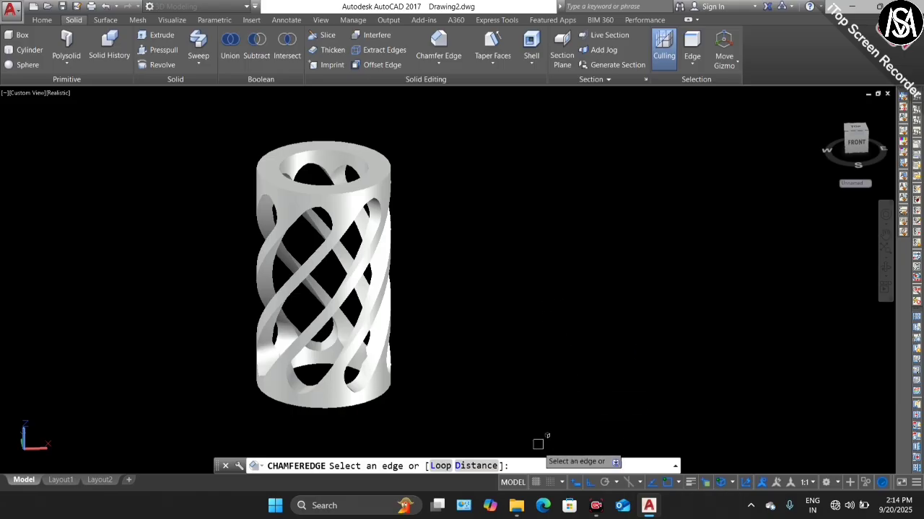
click(441, 466)
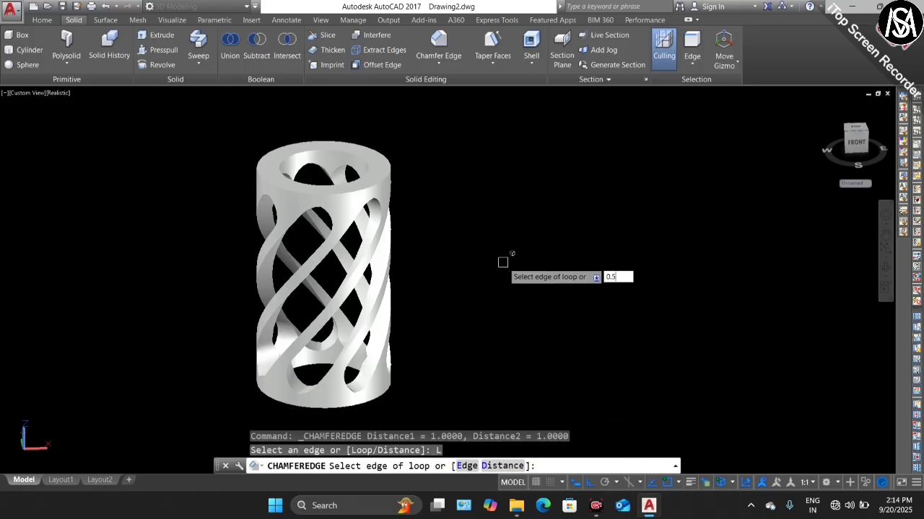
text(0.5)
key(Return)
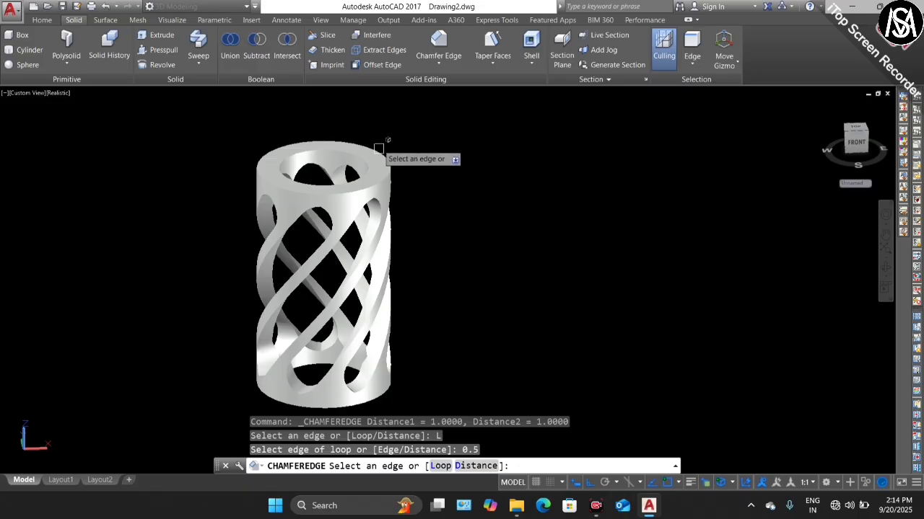
Chamfer the tube's top and bottom rim loops and finish the command
scroll(378, 149, up, 3)
click(395, 174)
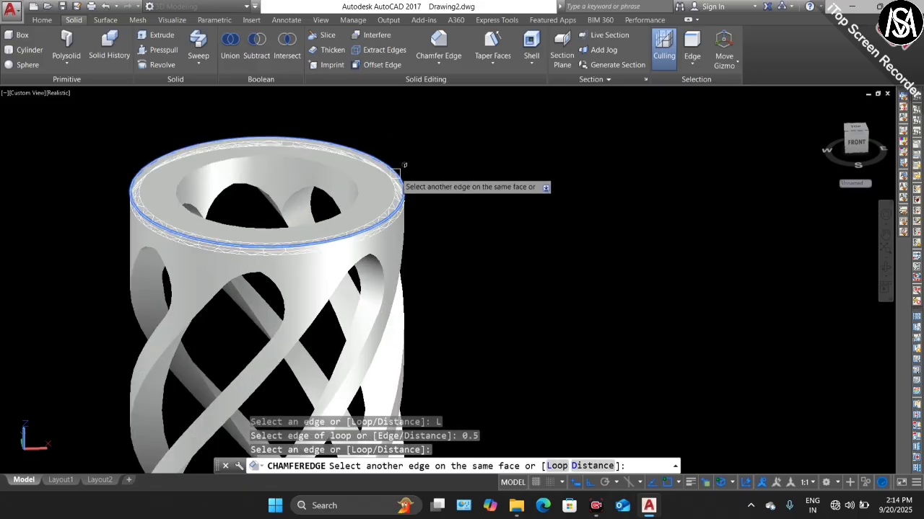
scroll(395, 174, down, 3)
scroll(356, 354, up, 1)
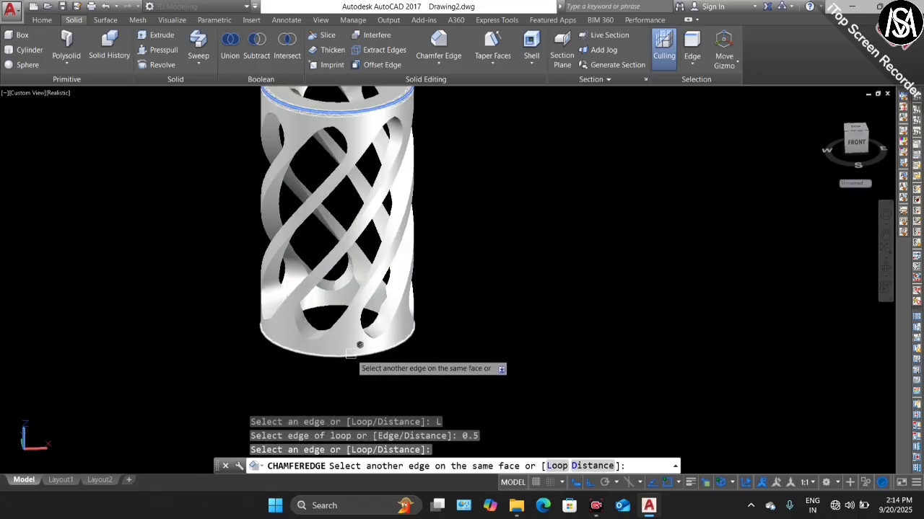
click(350, 354)
scroll(352, 360, down, 3)
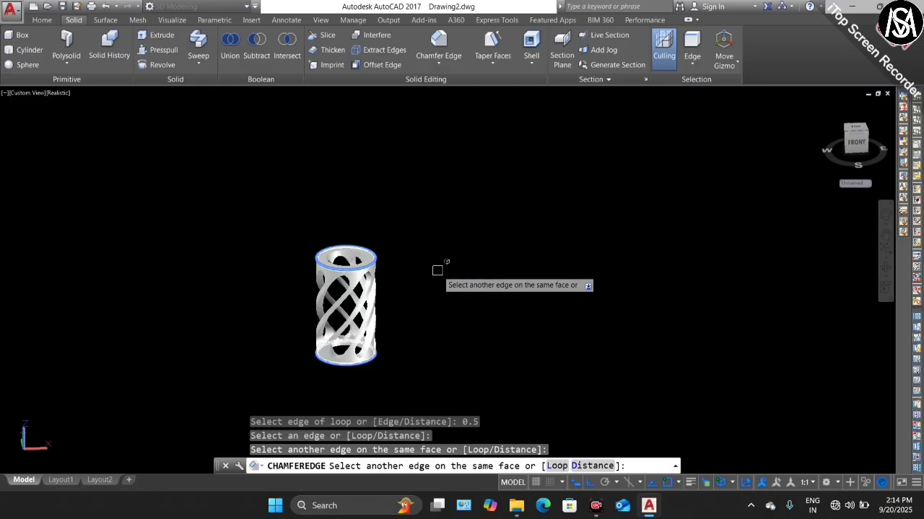
key(Return)
key(Escape)
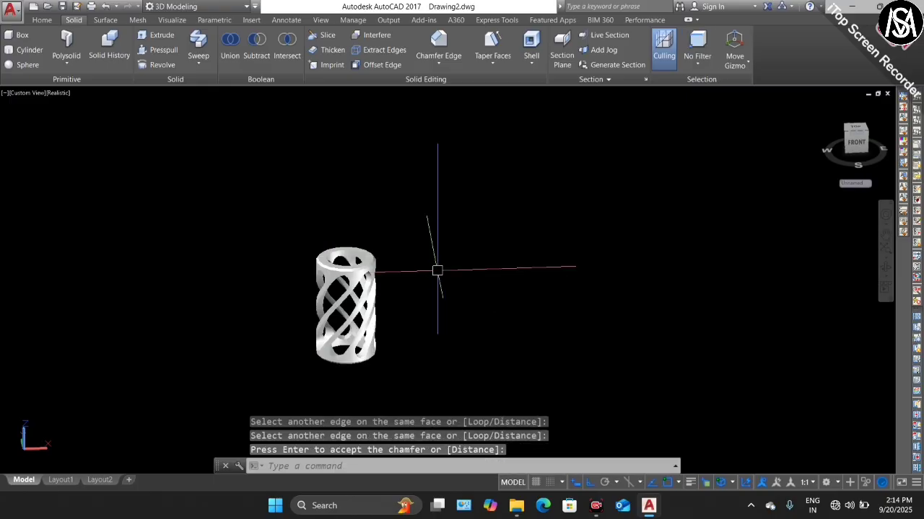
key(Escape)
Tilt the view and change the lattice tube's colour from ByLayer to Yellow in Properties
click(884, 270)
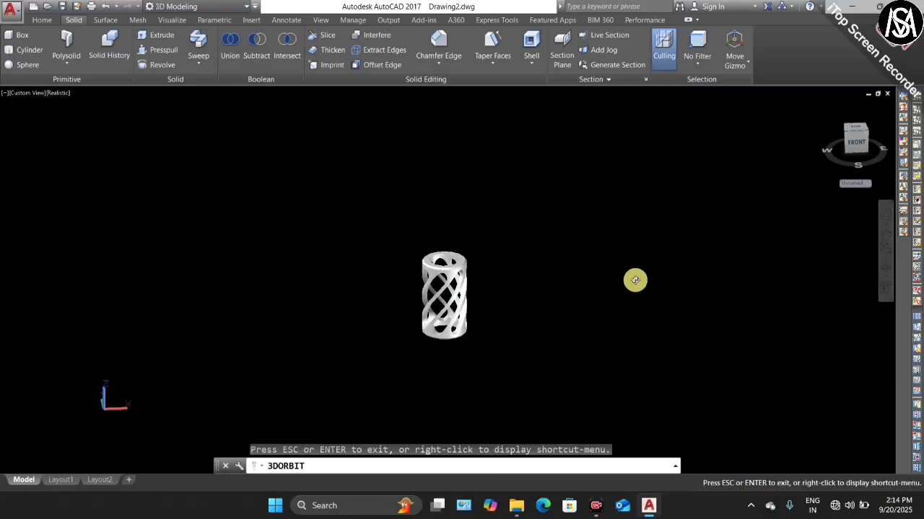
mouse_move(633, 279)
mouse_down()
mouse_move(505, 342)
mouse_move(466, 310)
mouse_move(372, 177)
mouse_move(461, 185)
mouse_move(397, 192)
mouse_move(400, 352)
mouse_move(430, 315)
mouse_up()
key(Escape)
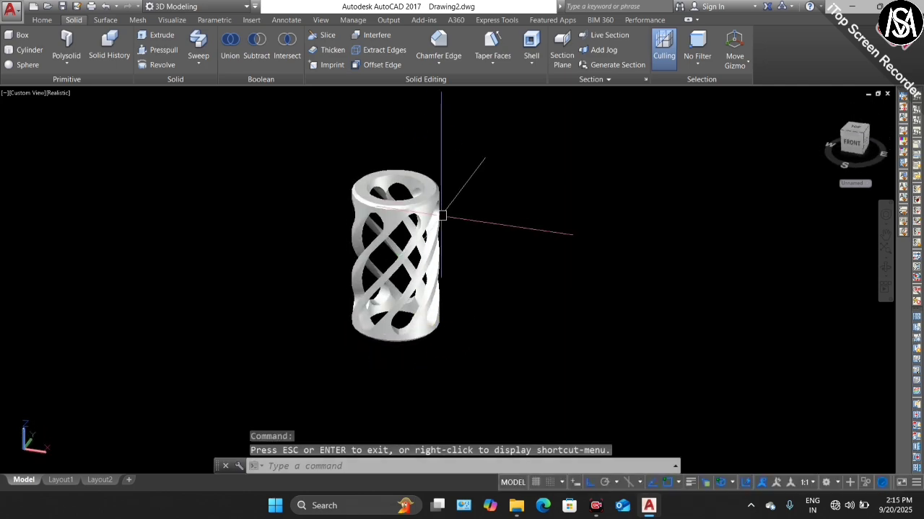
click(427, 204)
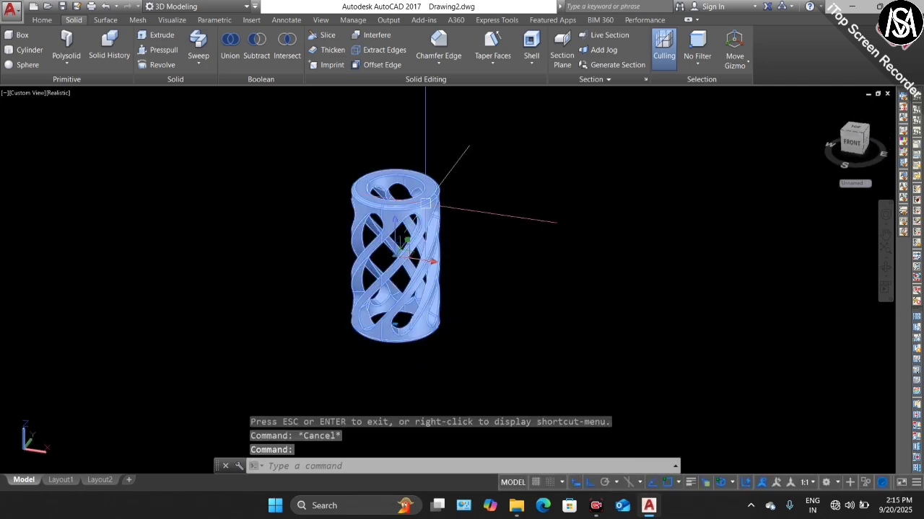
right_click(429, 168)
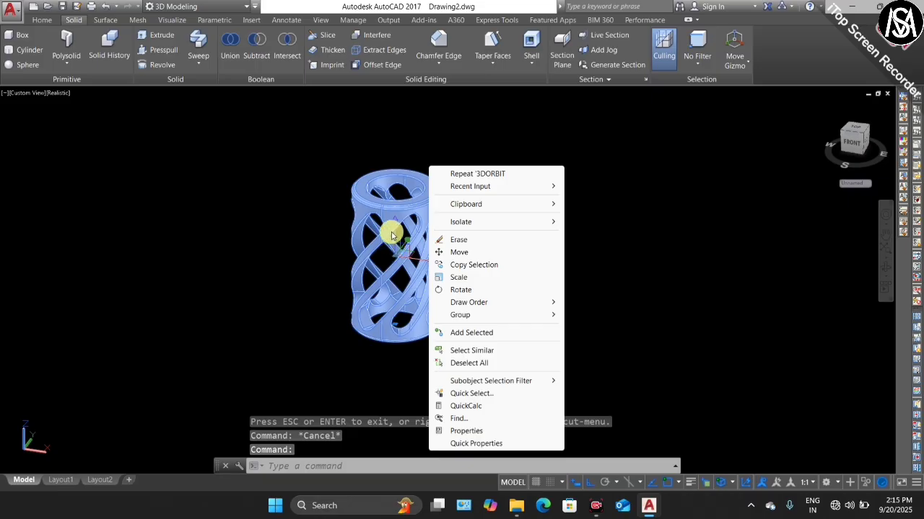
click(463, 431)
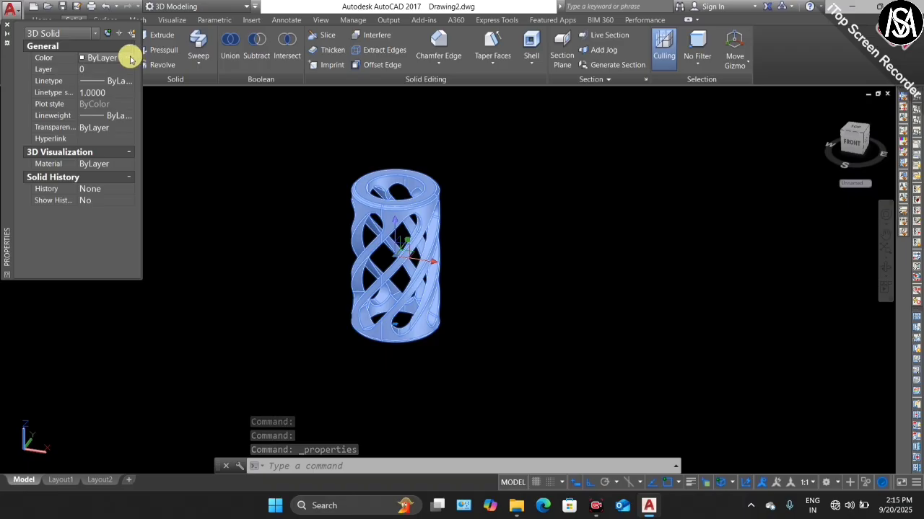
click(130, 58)
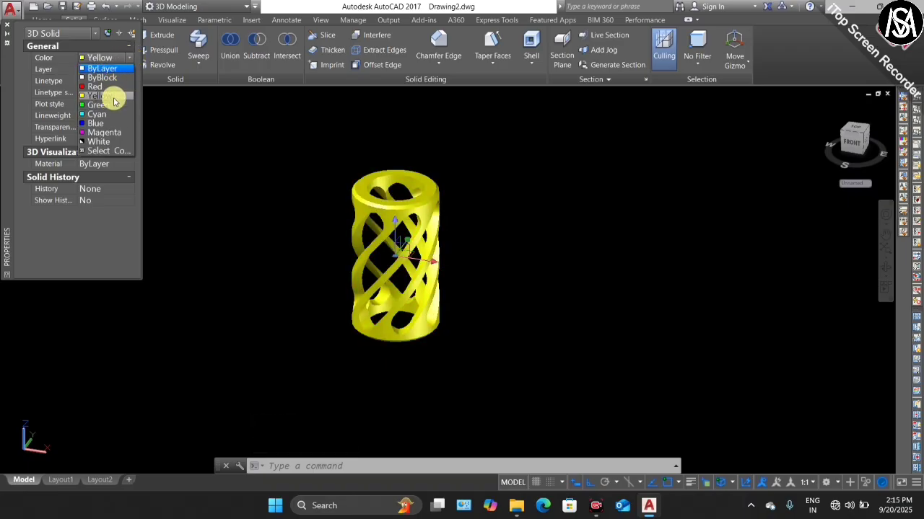
key(Escape)
click(8, 25)
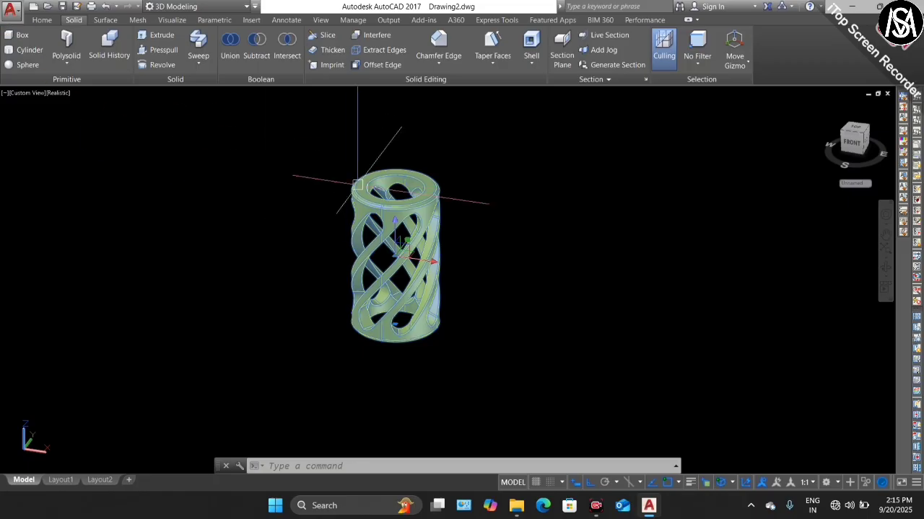
key(Escape)
Orbit the view around the yellow chamfered lattice tube to inspect it
click(886, 264)
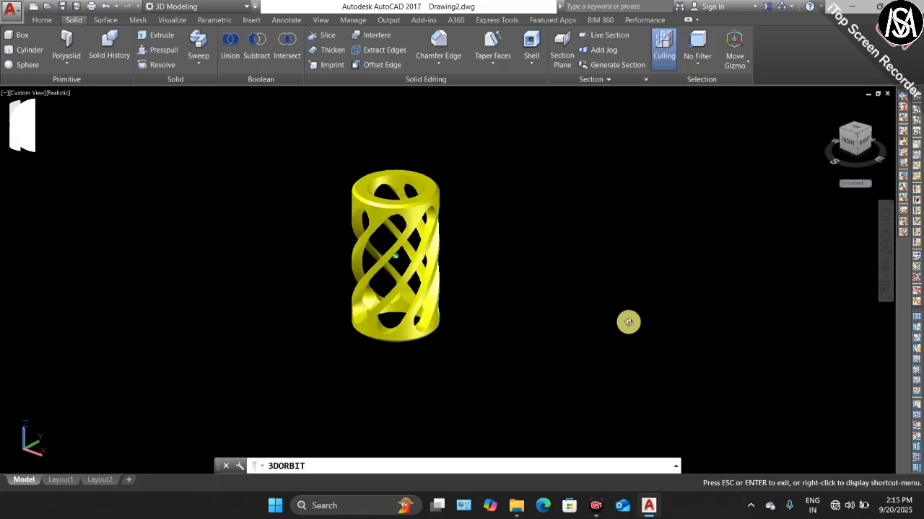
mouse_move(628, 321)
mouse_down()
mouse_move(489, 208)
mouse_move(382, 268)
mouse_move(440, 282)
mouse_move(426, 216)
mouse_move(406, 196)
mouse_move(311, 292)
mouse_move(268, 270)
mouse_move(426, 305)
mouse_move(368, 293)
mouse_move(383, 274)
mouse_move(377, 313)
mouse_move(383, 206)
mouse_move(411, 324)
mouse_move(373, 324)
mouse_move(396, 331)
mouse_move(361, 248)
mouse_move(388, 379)
mouse_move(313, 377)
mouse_move(412, 362)
mouse_up()
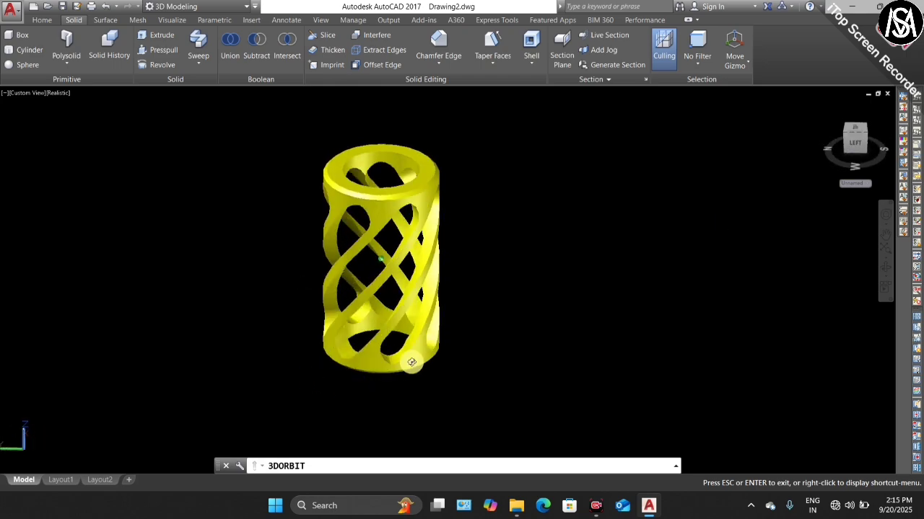